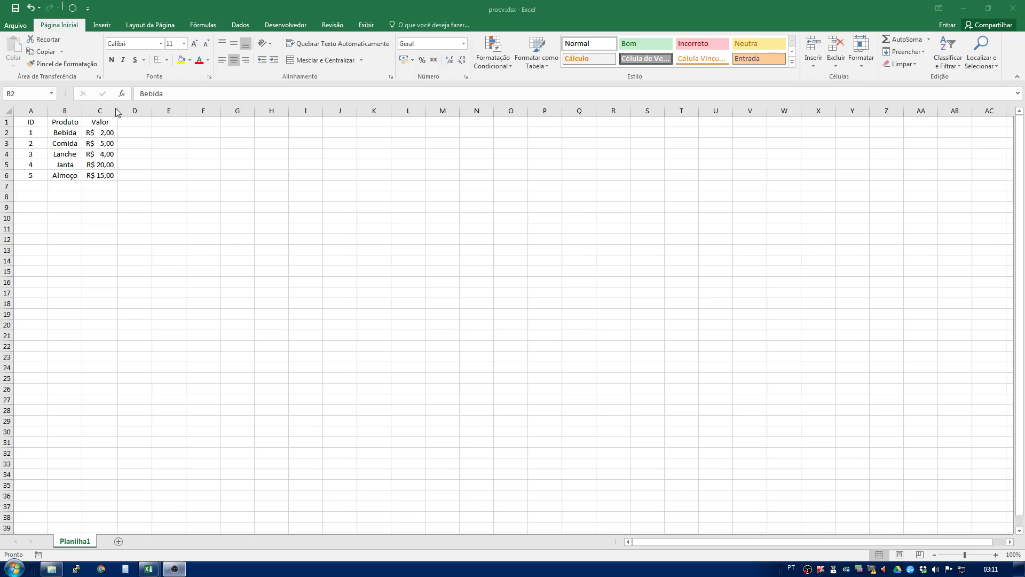
- Examine the ID, Produto and Valor columns of the product table on Planilha1
{"action": "left_click", "coordinate": [63, 136]}
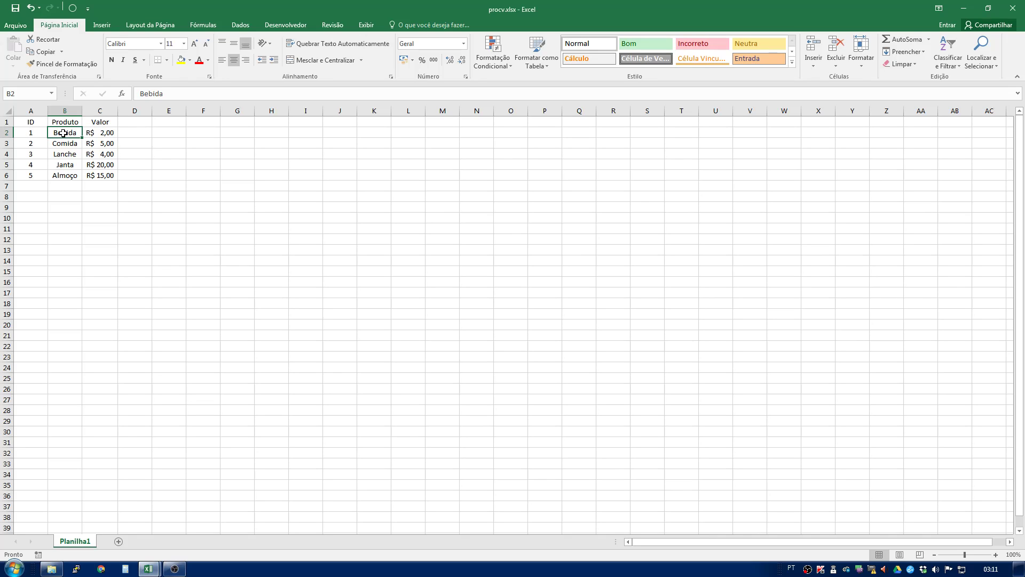
{"action": "left_click", "coordinate": [32, 134]}
{"action": "left_click", "coordinate": [100, 132]}
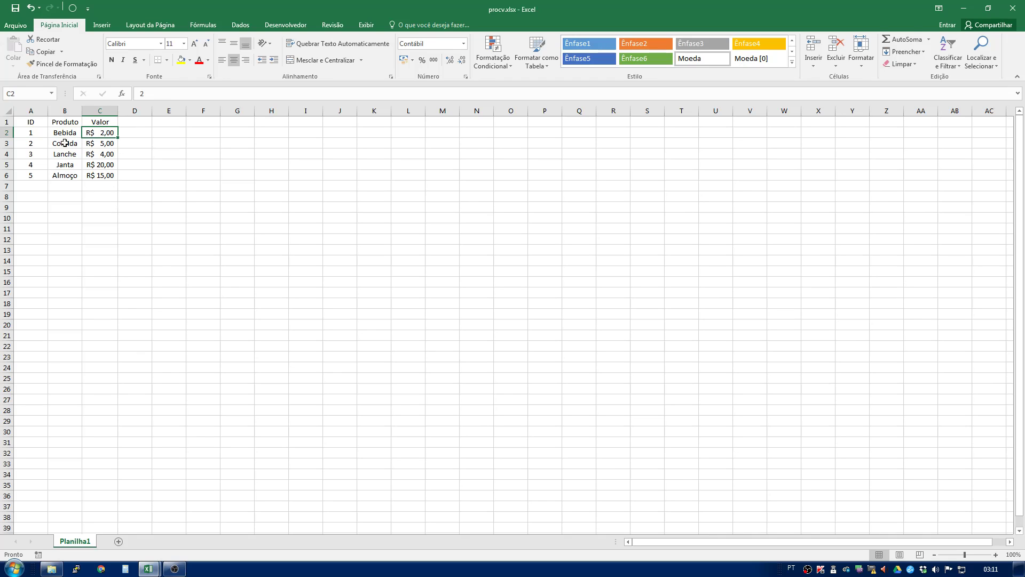
{"action": "left_click", "coordinate": [61, 177]}
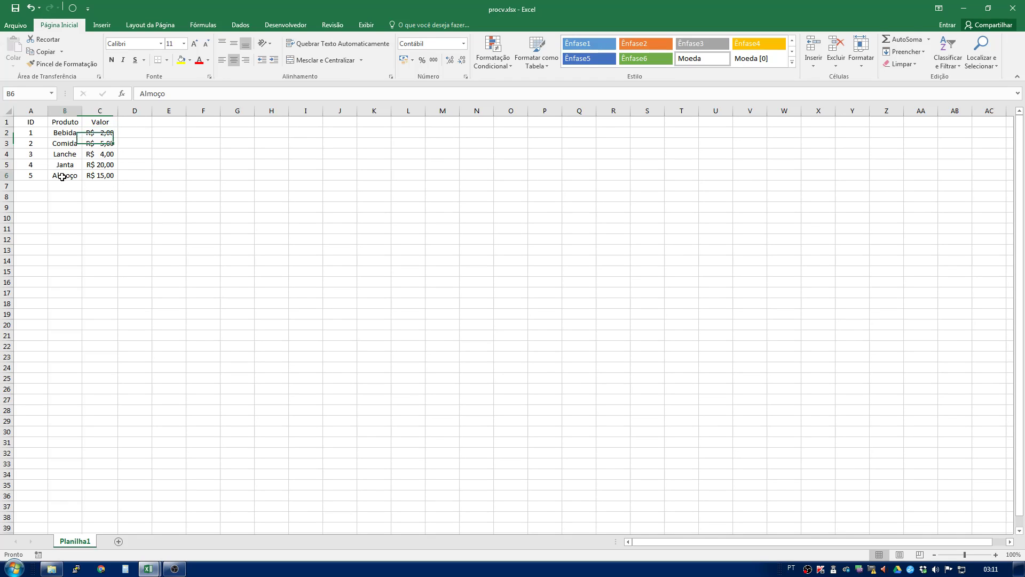
{"action": "left_click", "coordinate": [27, 178]}
{"action": "left_click", "coordinate": [95, 180]}
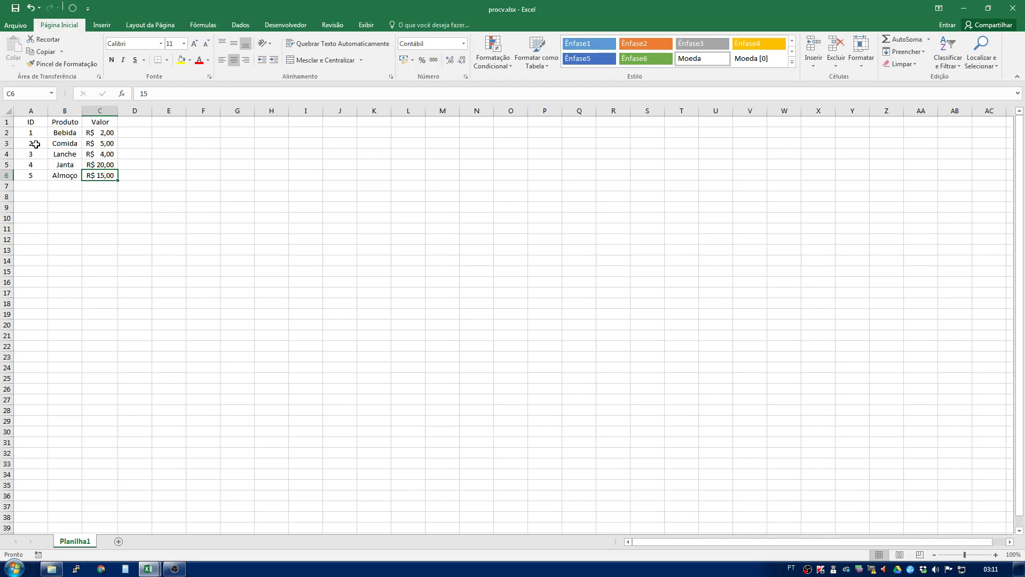
{"action": "left_click_drag", "start_coordinate": [32, 134], "coordinate": [103, 176]}
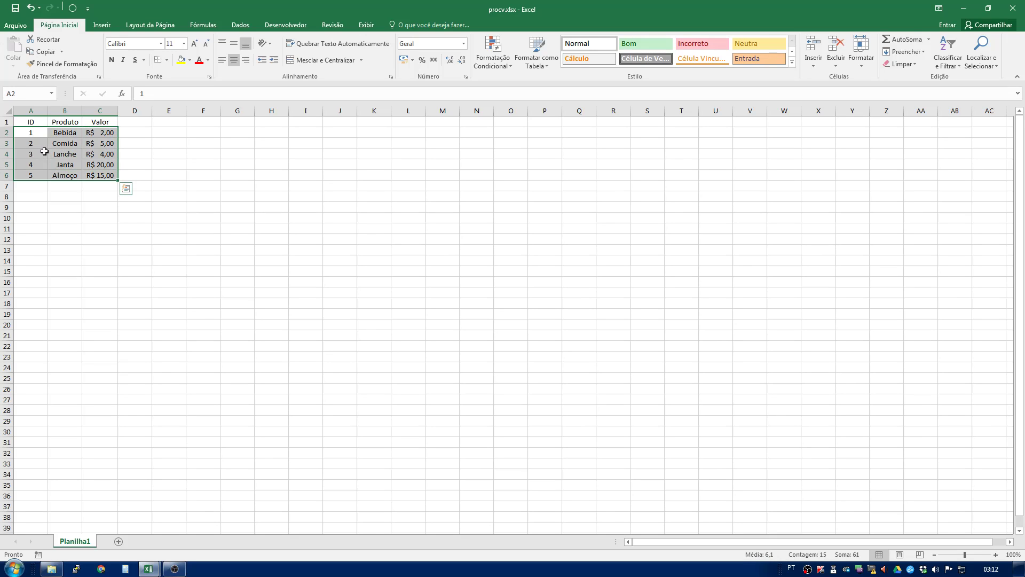
{"action": "left_click", "coordinate": [42, 151]}
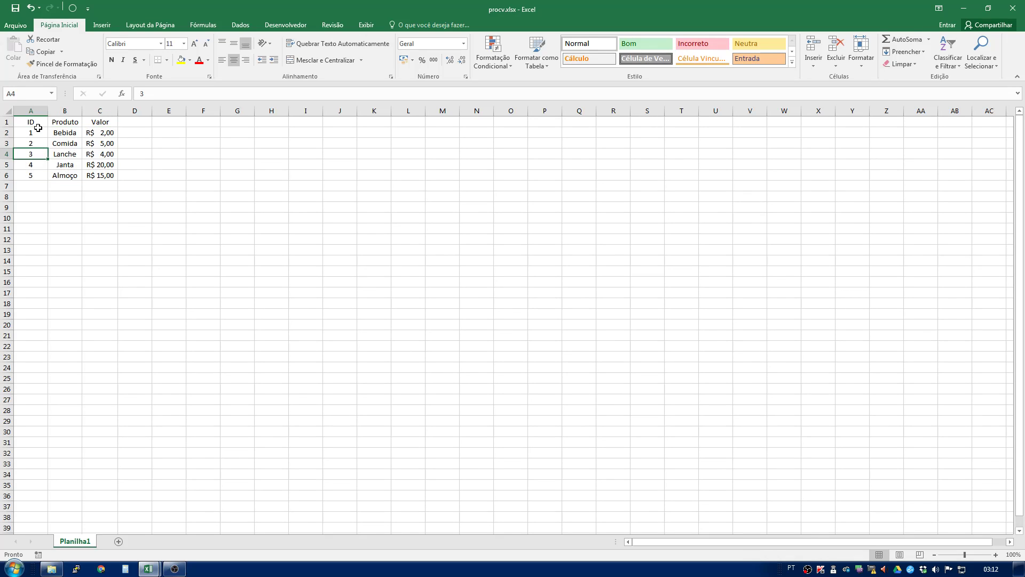
{"action": "left_click_drag", "start_coordinate": [34, 120], "coordinate": [31, 176]}
{"action": "left_click", "coordinate": [31, 140]}
{"action": "left_click_drag", "start_coordinate": [30, 134], "coordinate": [29, 184]}
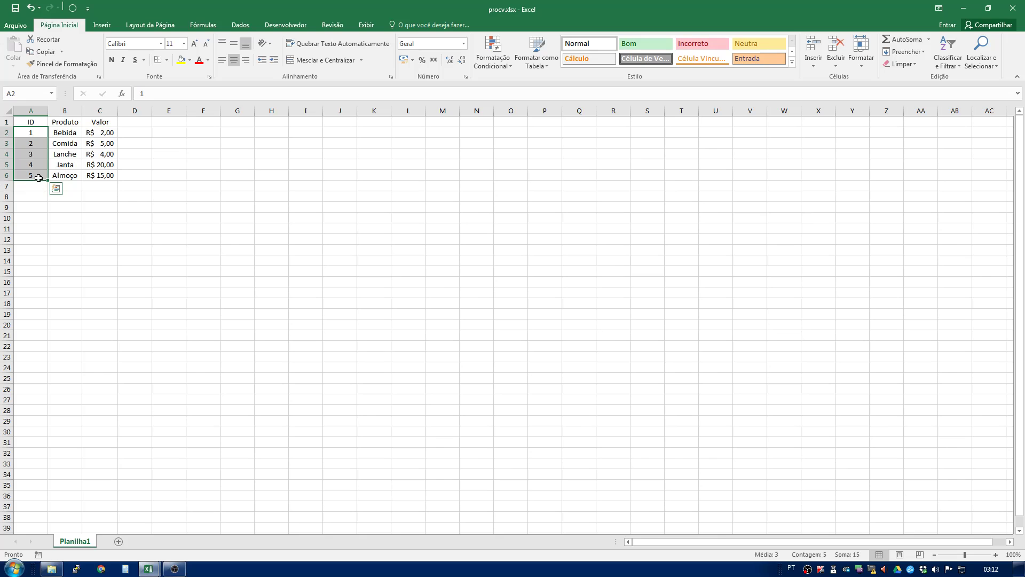
{"action": "left_click_drag", "start_coordinate": [66, 132], "coordinate": [66, 178]}
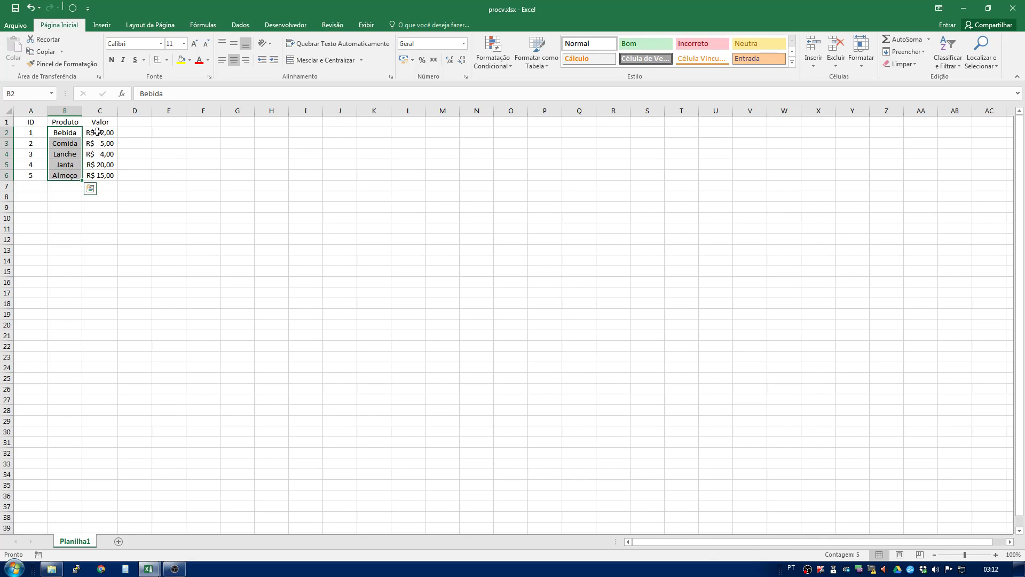
{"action": "left_click_drag", "start_coordinate": [99, 131], "coordinate": [100, 175]}
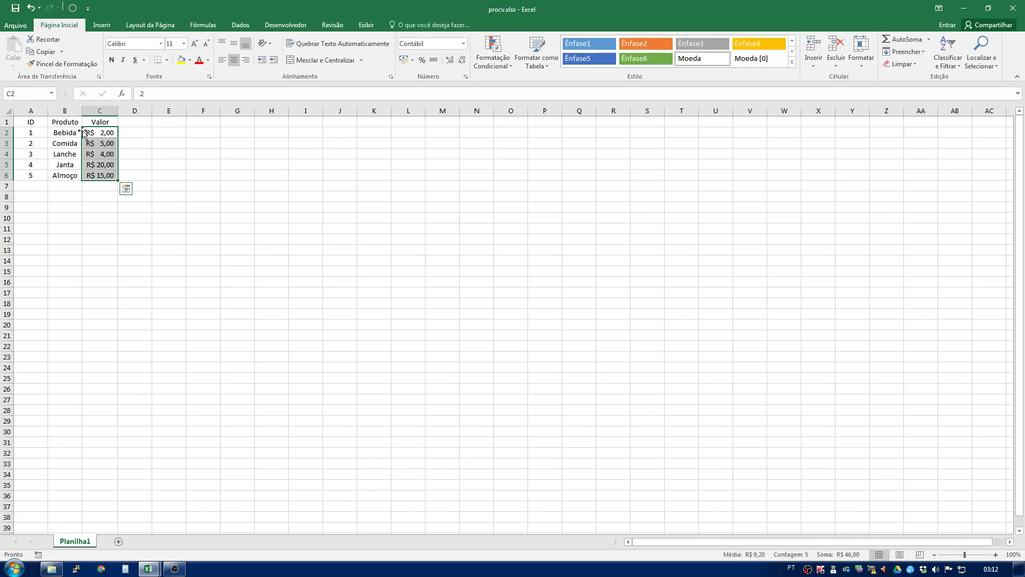
{"action": "left_click", "coordinate": [31, 133]}
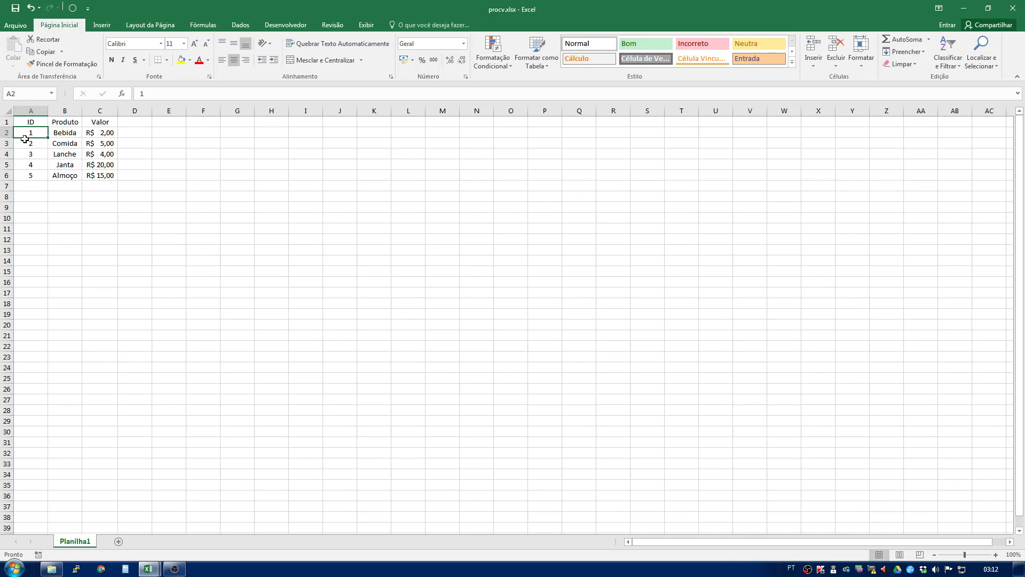
{"action": "left_click", "coordinate": [56, 132]}
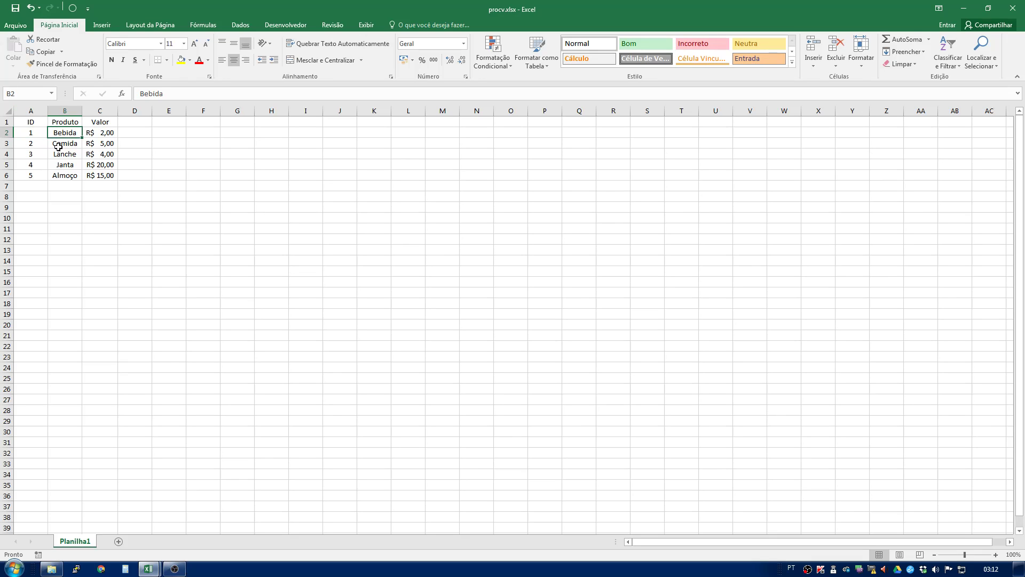
{"action": "left_click", "coordinate": [97, 135]}
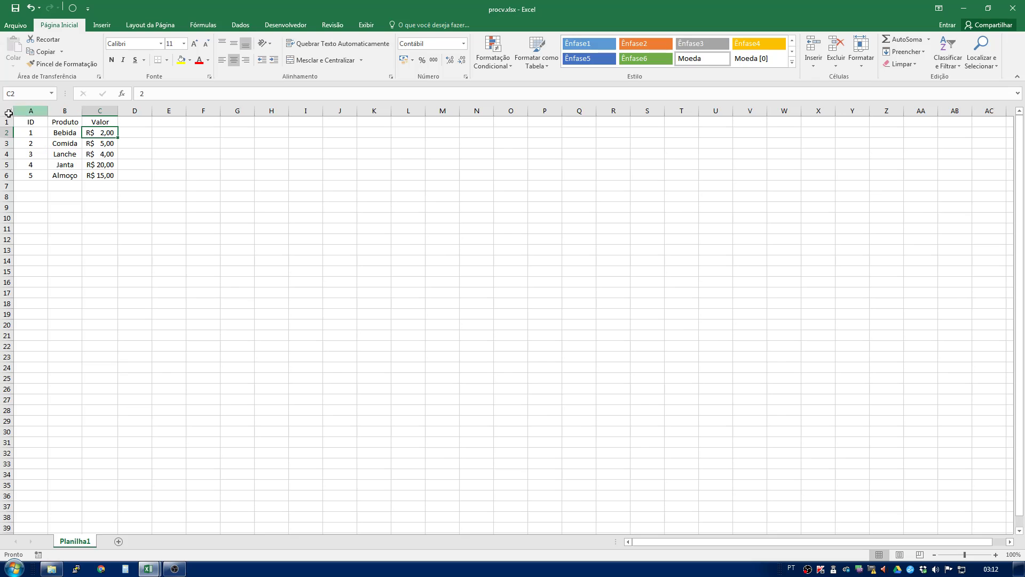
{"action": "left_click_drag", "start_coordinate": [30, 122], "coordinate": [224, 156]}
{"action": "left_click_drag", "start_coordinate": [167, 121], "coordinate": [168, 171]}
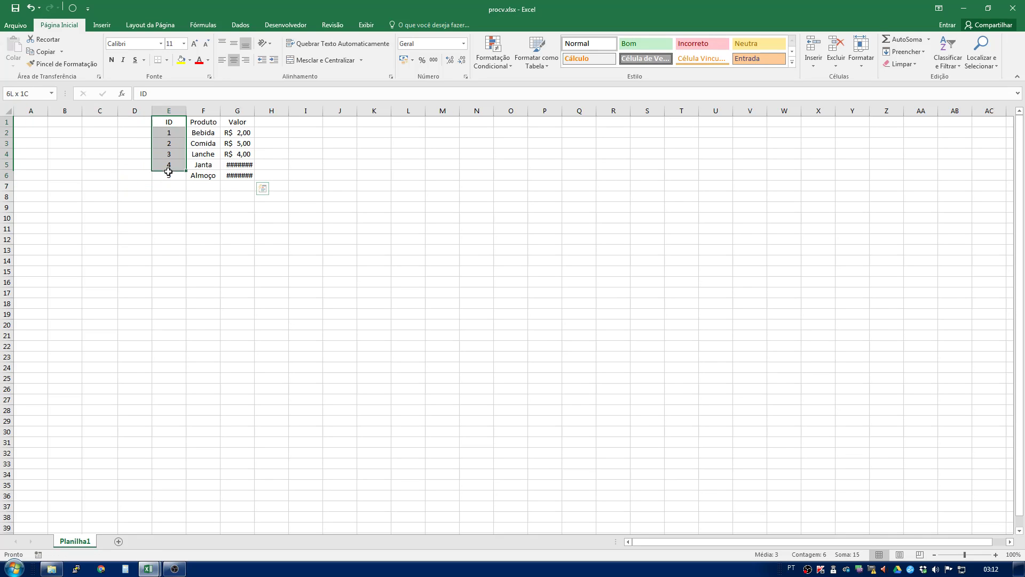
{"action": "left_click_drag", "start_coordinate": [204, 124], "coordinate": [203, 180]}
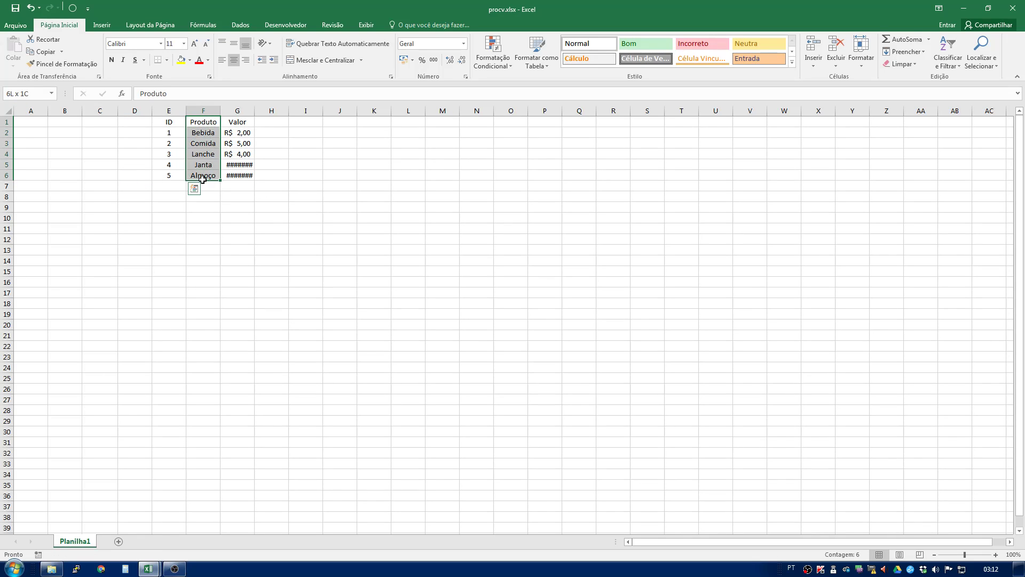
{"action": "left_click_drag", "start_coordinate": [234, 123], "coordinate": [230, 175]}
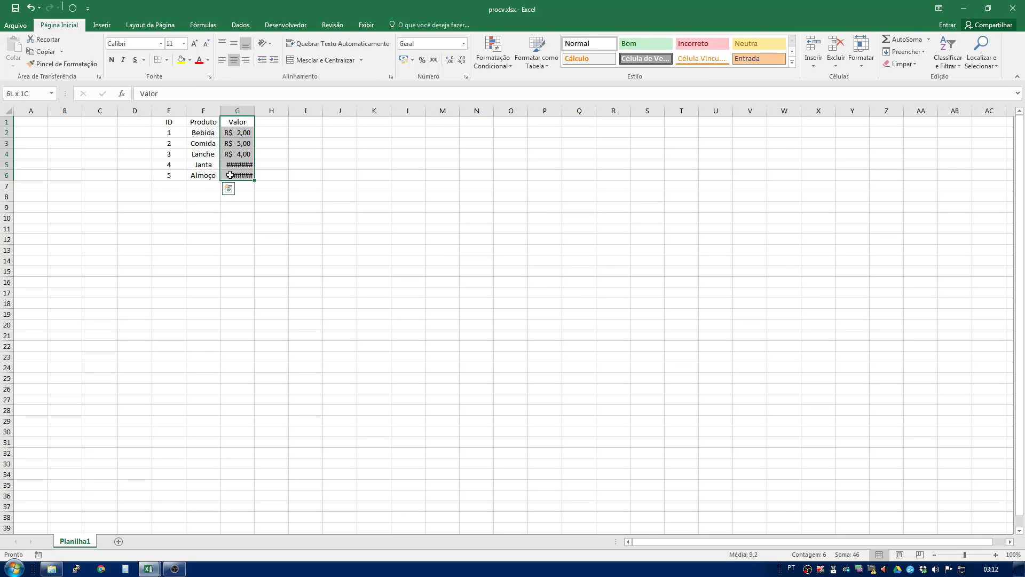
{"action": "left_click_drag", "start_coordinate": [167, 124], "coordinate": [67, 153]}
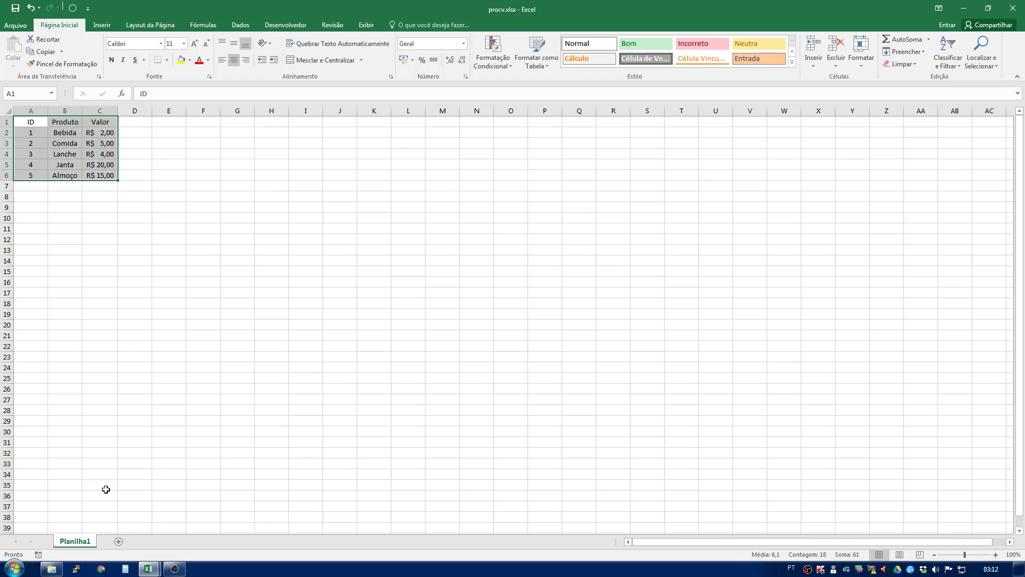
- Add a new sheet and enter the headers ID and Quantidade in its first row
{"action": "left_click", "coordinate": [119, 542]}
{"action": "type", "text": "ID"}
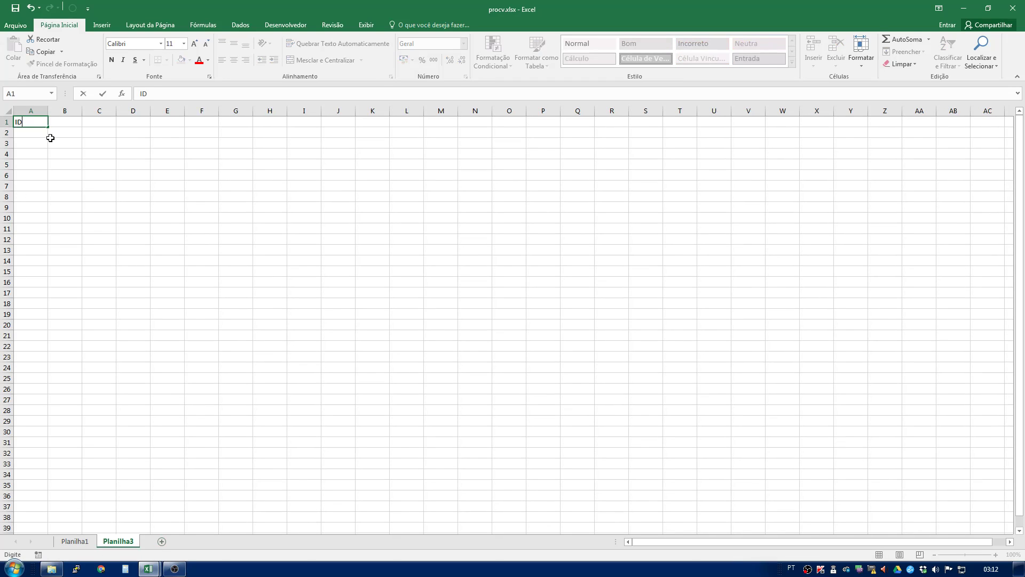
{"action": "key", "text": "Tab"}
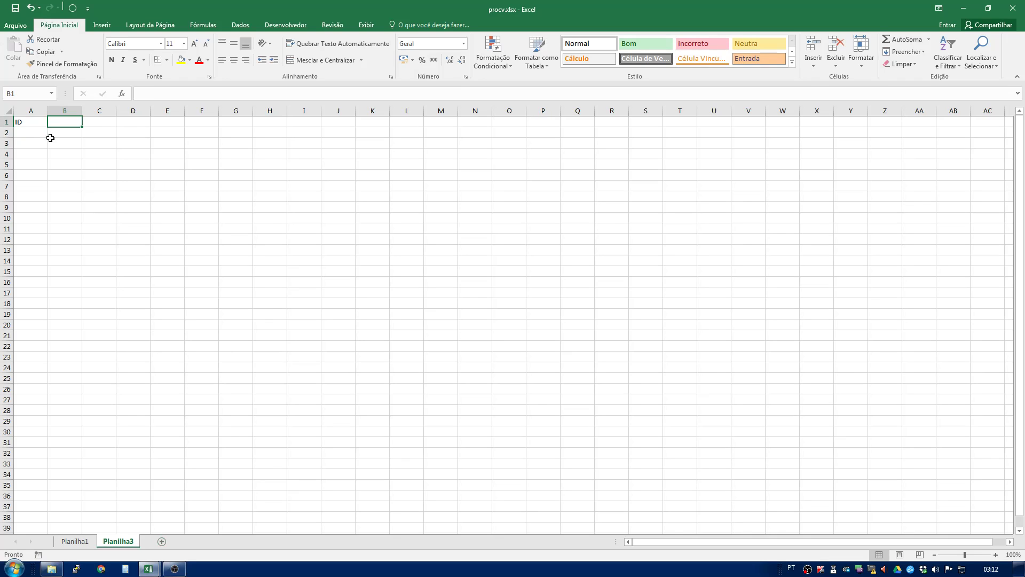
{"action": "type", "text": "Q"}
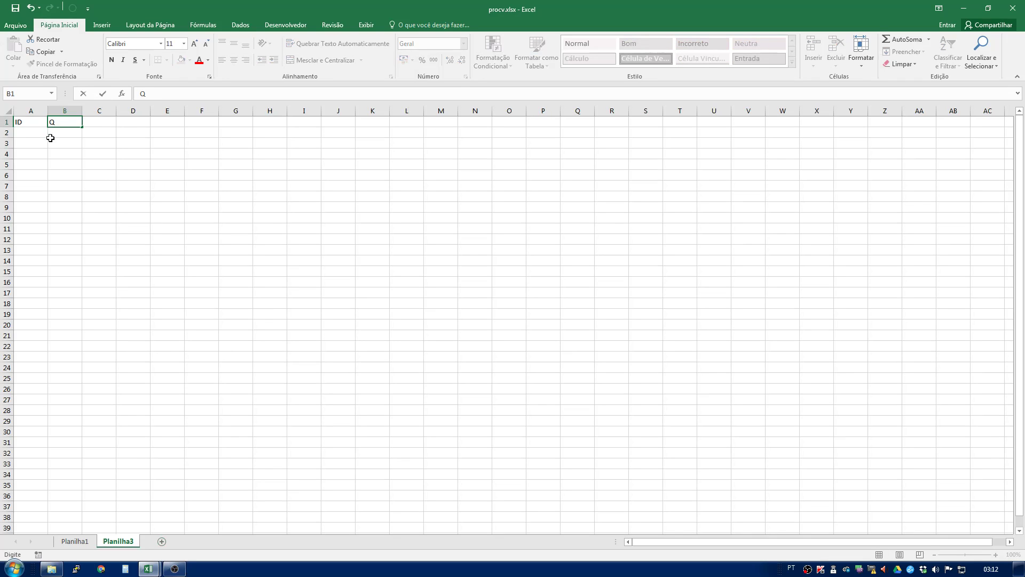
{"action": "type", "text": "uantidade"}
{"action": "key", "text": "Tab"}
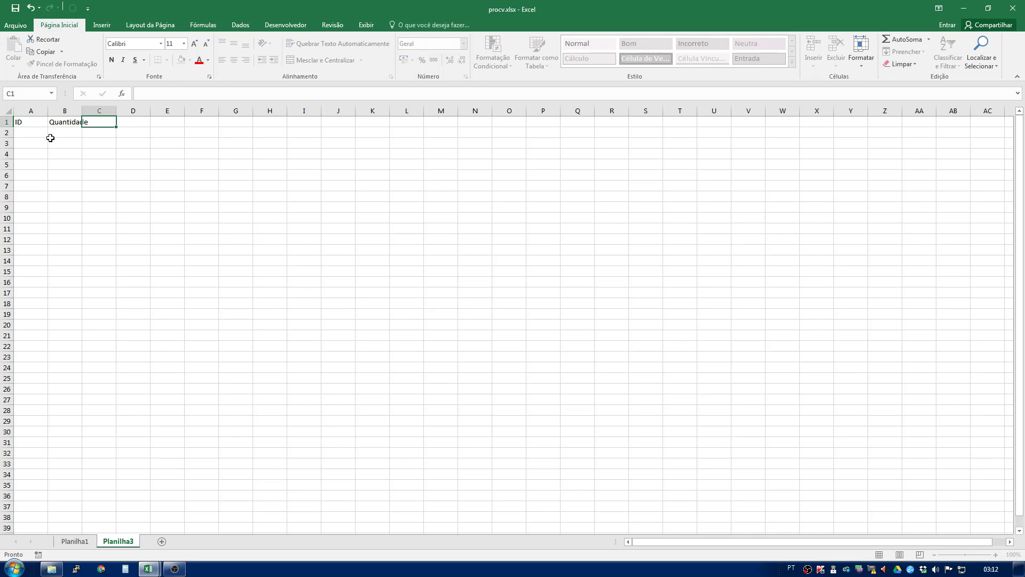
- Continue the header row with Produto, Valor and Valor Total
{"action": "type", "text": "Produto"}
{"action": "key", "text": "Tab"}
{"action": "type", "text": "Va"}
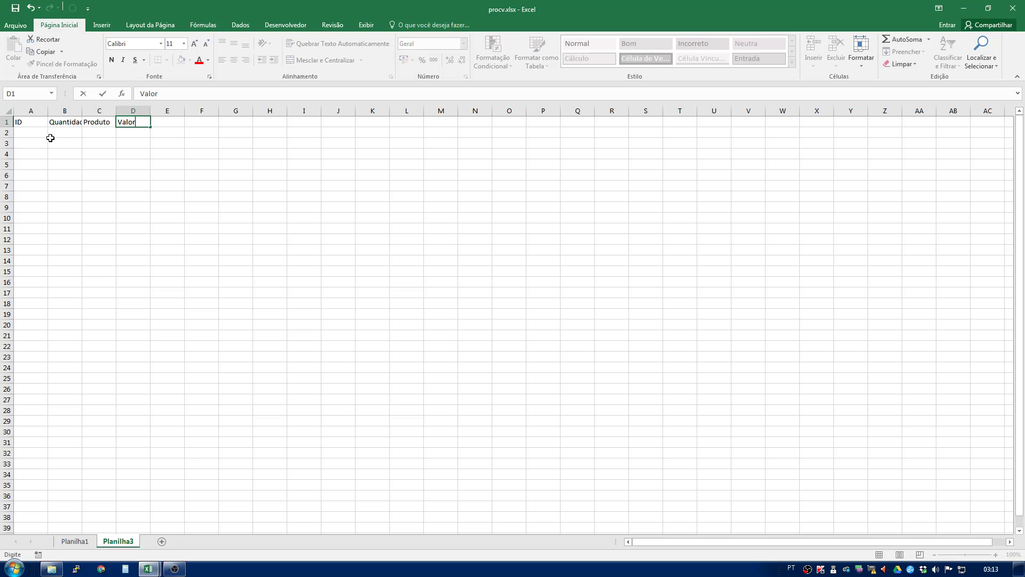
{"action": "type", "text": "lor"}
{"action": "key", "text": "Tab"}
{"action": "type", "text": "Va"}
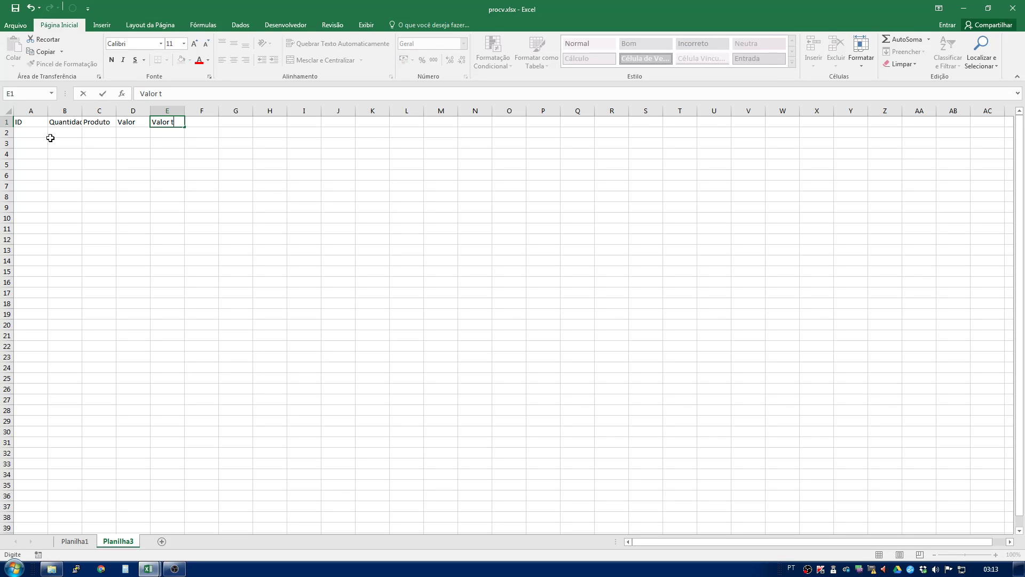
{"action": "type", "text": "lor Total"}
{"action": "key", "text": "Return"}
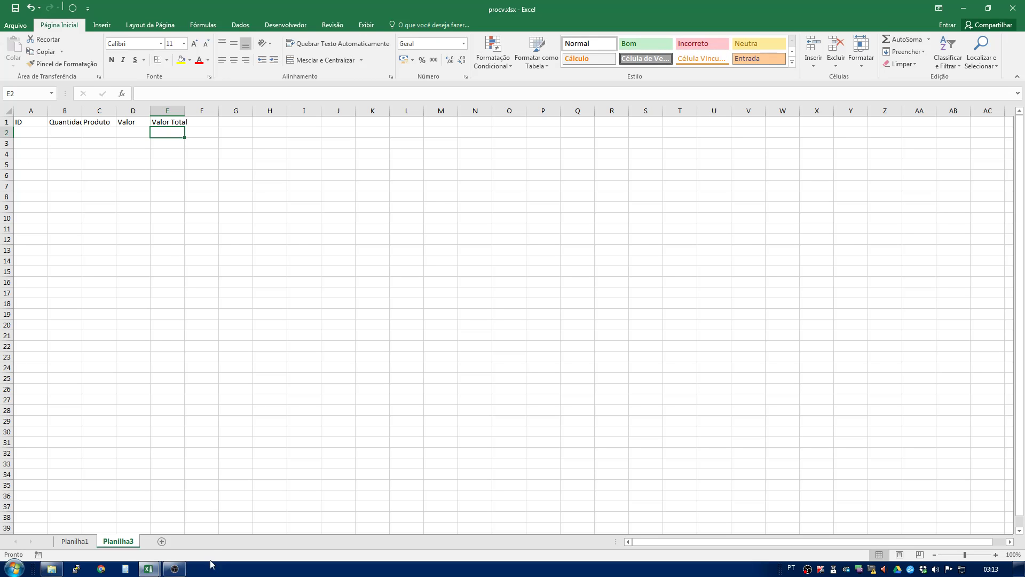
- Enter ID 1 and quantity 10 in the first data row
{"action": "left_click", "coordinate": [36, 137]}
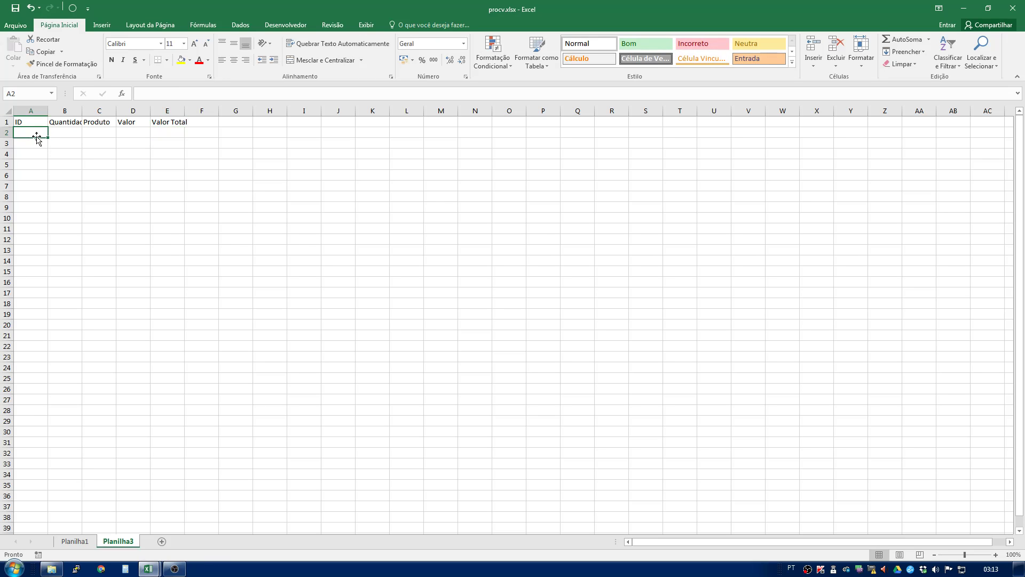
{"action": "type", "text": "1"}
{"action": "key", "text": "Tab"}
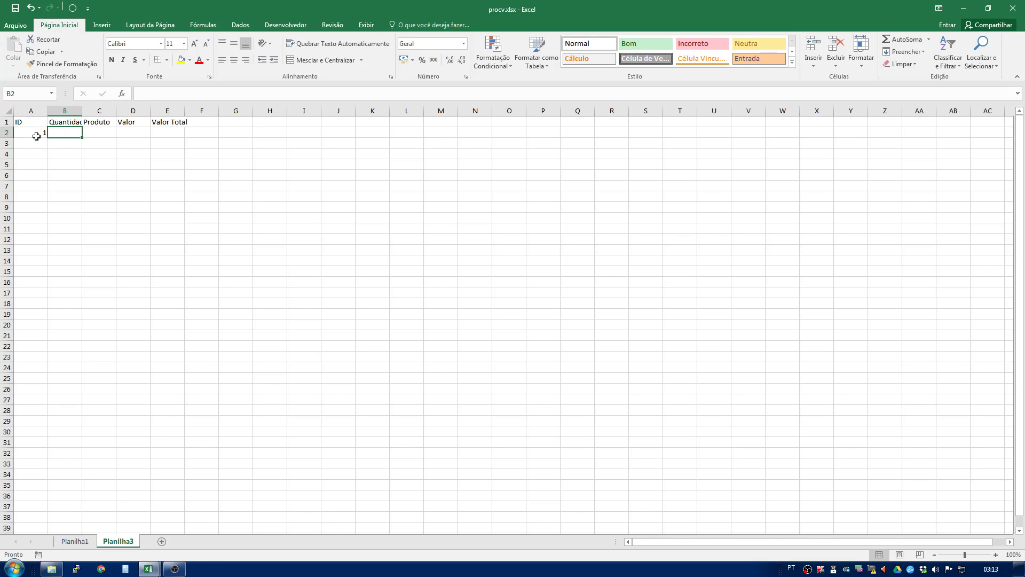
{"action": "type", "text": "10"}
{"action": "key", "text": "Return"}
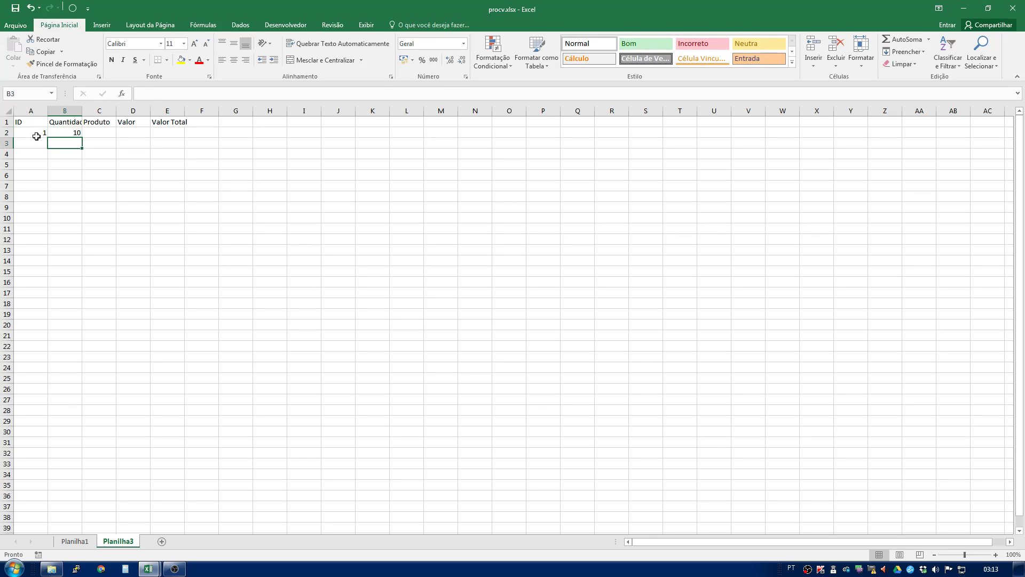
- Copy Bebida and its price from Planilha1 into the Produto and Valor cells of row 2 on Planilha3
{"action": "left_click", "coordinate": [74, 541]}
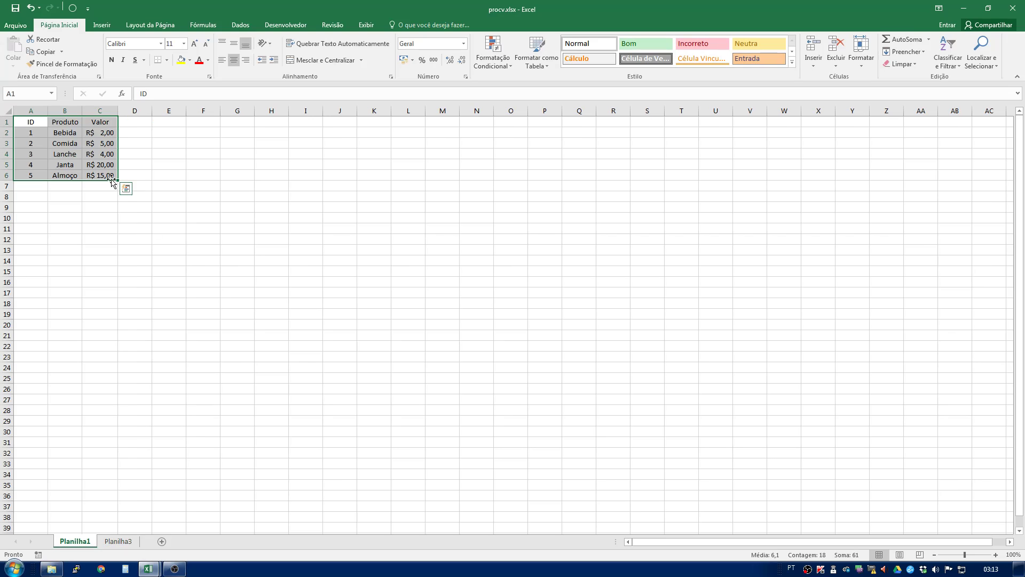
{"action": "left_click_drag", "start_coordinate": [61, 135], "coordinate": [107, 134]}
{"action": "key", "text": "ctrl+c"}
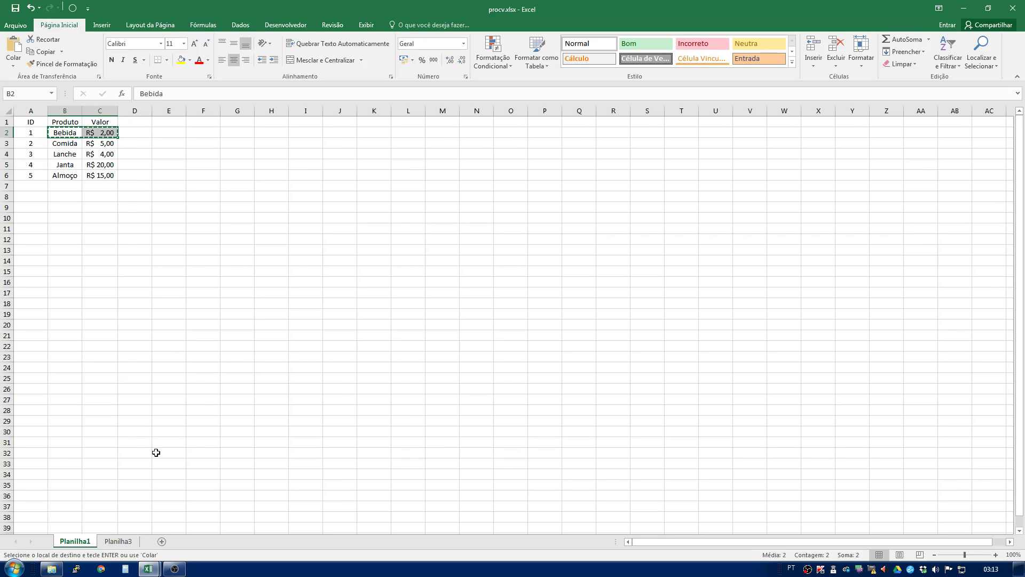
{"action": "left_click", "coordinate": [133, 541]}
{"action": "left_click", "coordinate": [109, 132]}
{"action": "key", "text": "ctrl+v"}
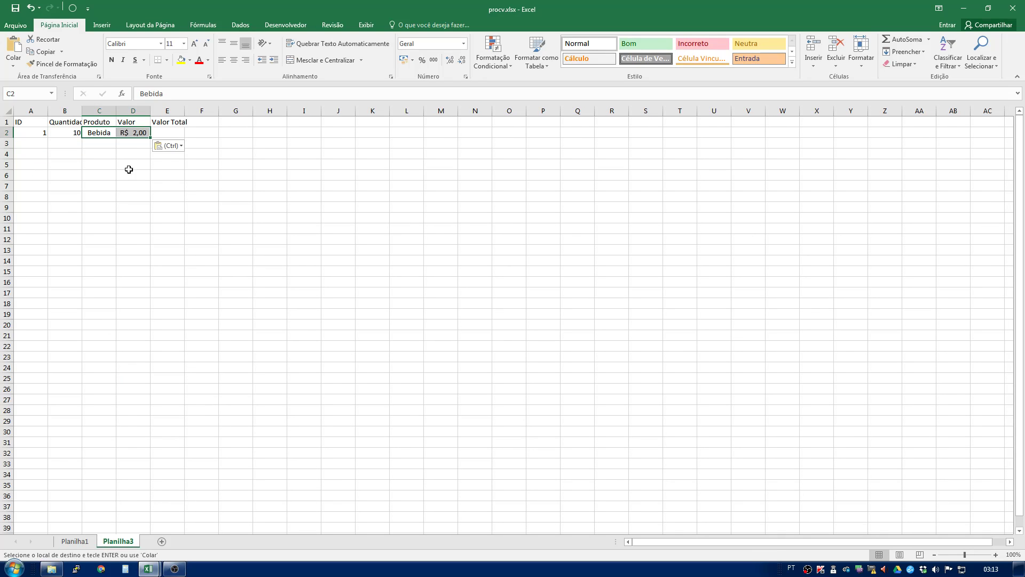
- Enter the formula =B2*D2 in the Valor Total cell of row 2
{"action": "left_click", "coordinate": [131, 193]}
{"action": "left_click", "coordinate": [172, 132]}
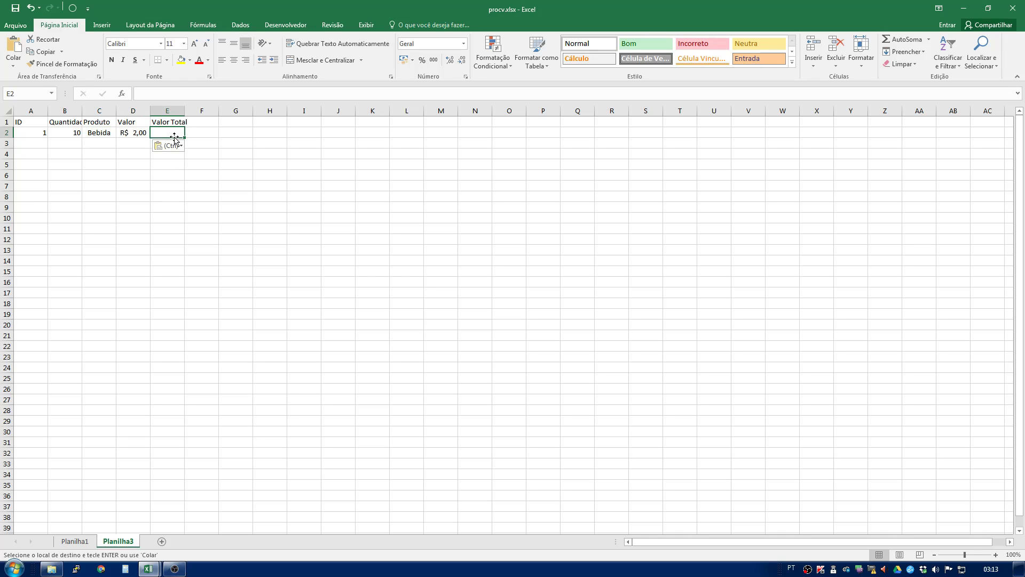
{"action": "type", "text": "="}
{"action": "left_click", "coordinate": [67, 133]}
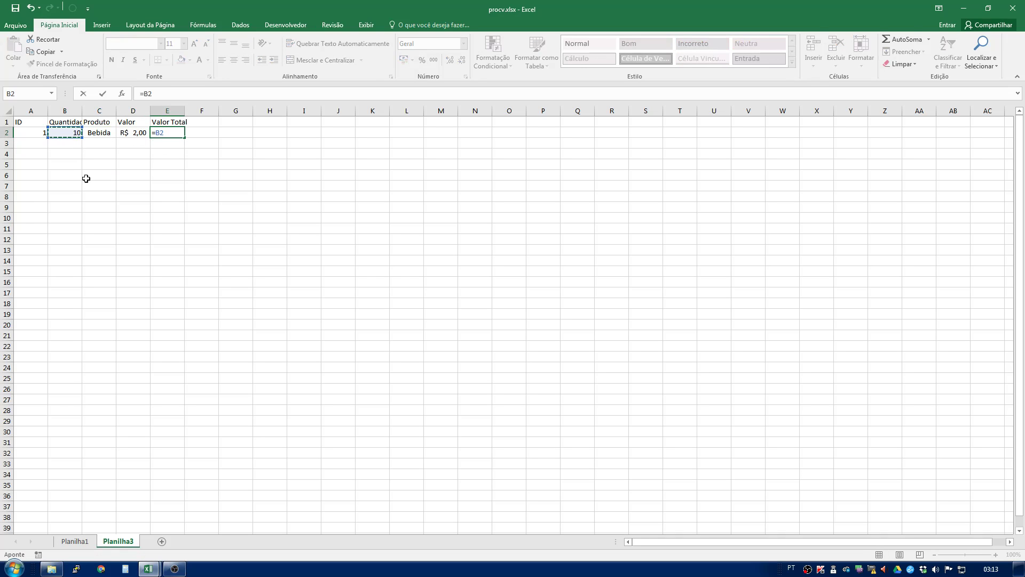
{"action": "type", "text": "*"}
{"action": "left_click", "coordinate": [138, 135]}
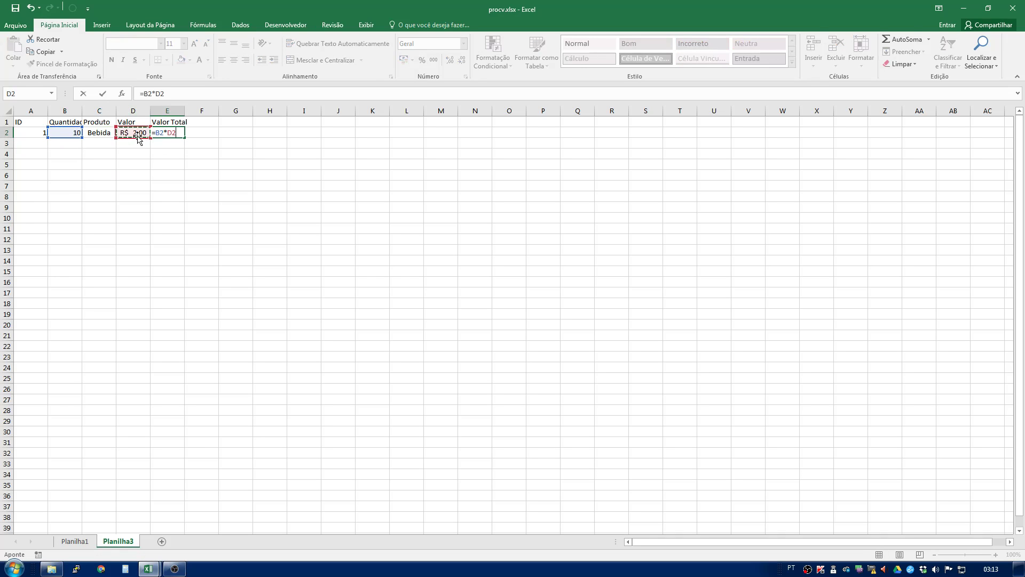
{"action": "key", "text": "Return"}
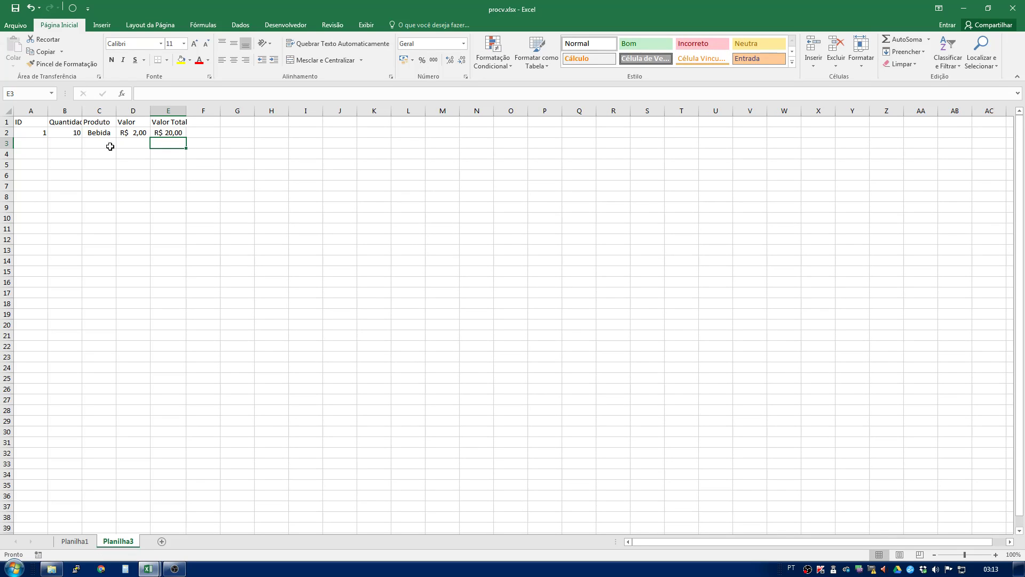
- Widen the Quantidade column to fit its header and select the Produto and Valor cells of row 2
{"action": "mouse_move", "coordinate": [81, 111]}
{"action": "left_mouse_down"}
{"action": "mouse_move", "coordinate": [105, 110]}
{"action": "mouse_move", "coordinate": [94, 110]}
{"action": "left_mouse_up"}
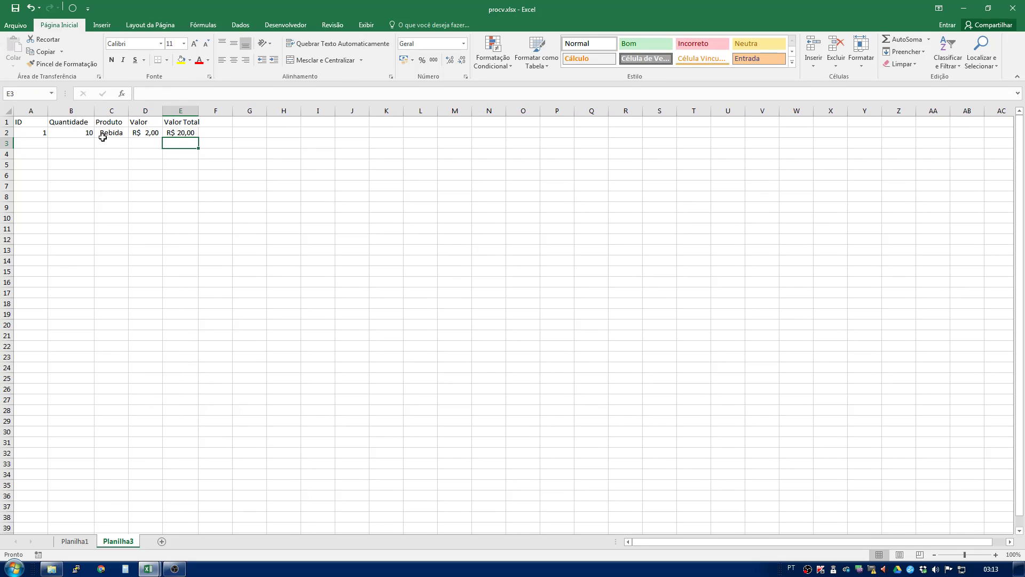
{"action": "left_click_drag", "start_coordinate": [106, 135], "coordinate": [145, 133]}
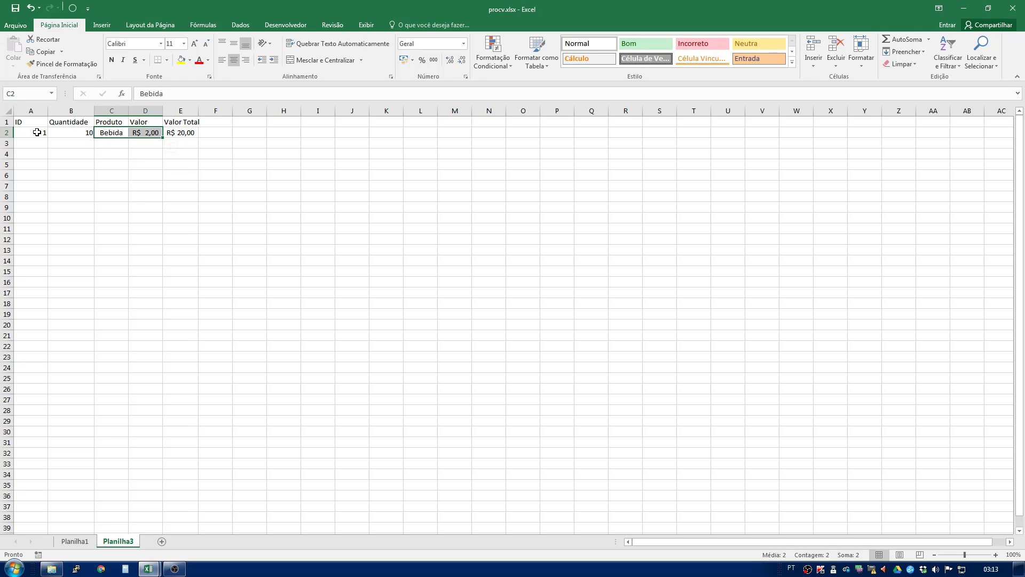
- Clear the Produto and Valor cells of row 2 and enter =PROCV(A2;Planilha1!$A$2:$C$6;2;FALSO) in the Produto cell
{"action": "key", "text": "Delete"}
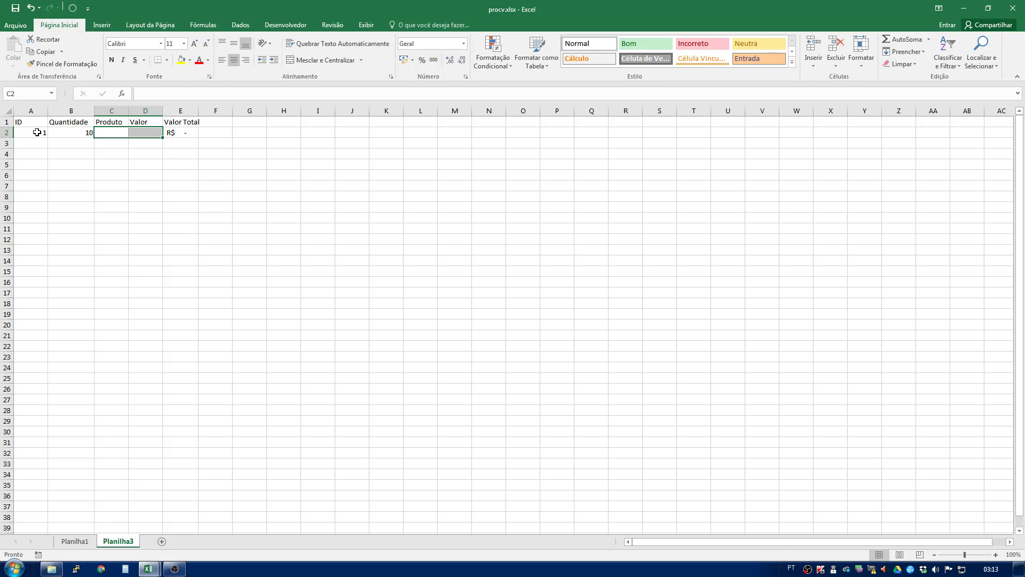
{"action": "left_click", "coordinate": [116, 132]}
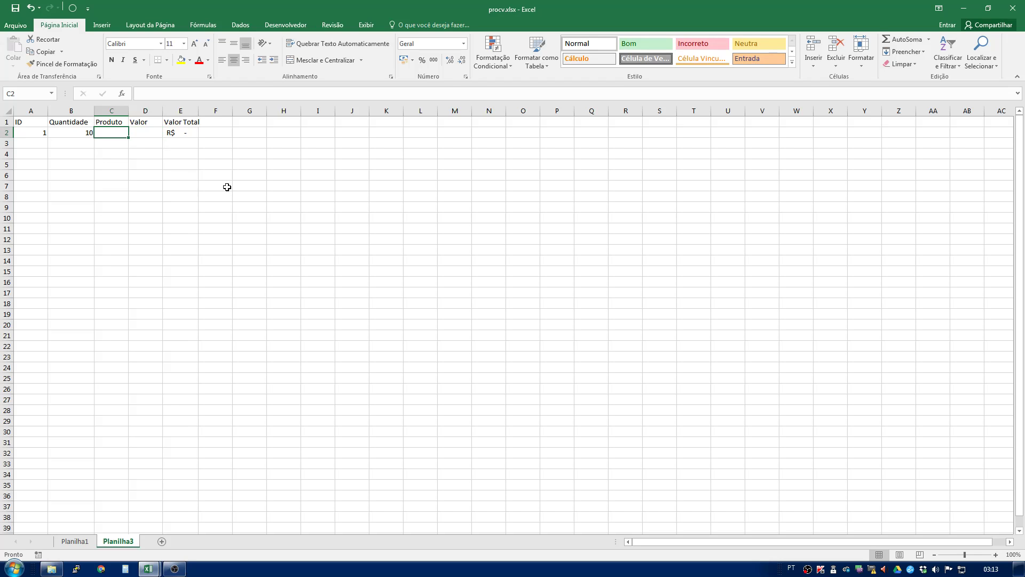
{"action": "type", "text": "=procv"}
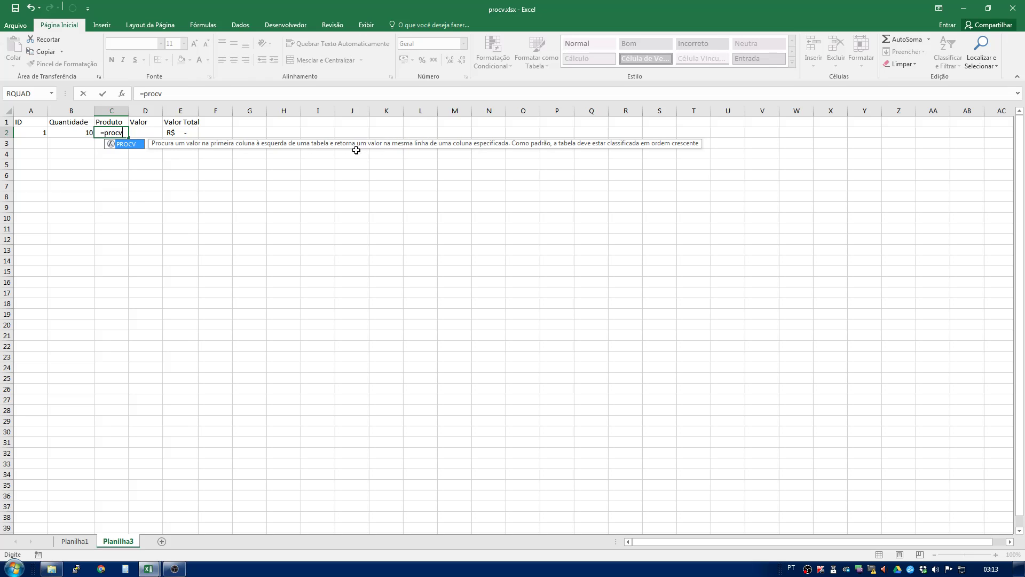
{"action": "key", "text": "Tab"}
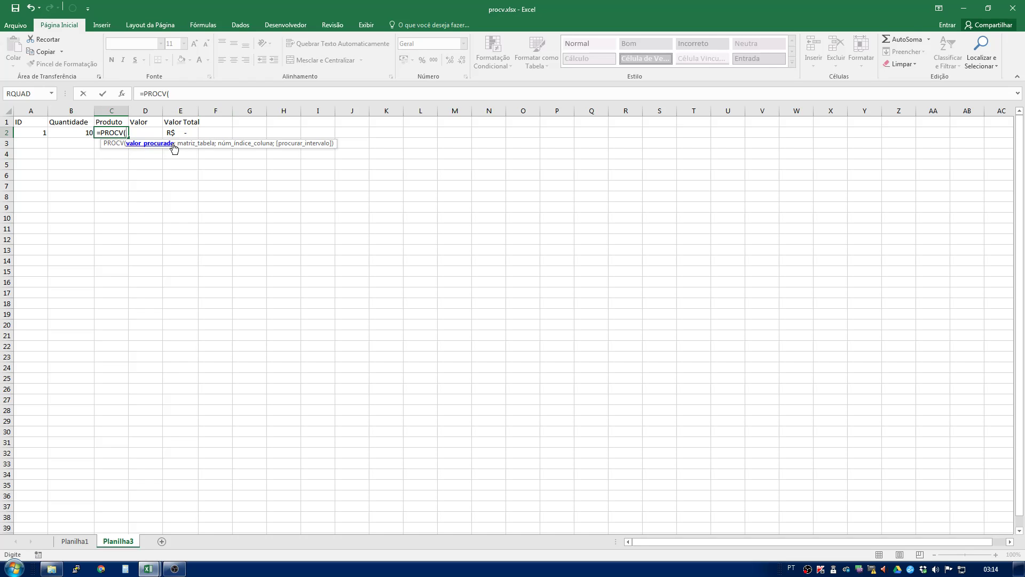
{"action": "left_click", "coordinate": [43, 134]}
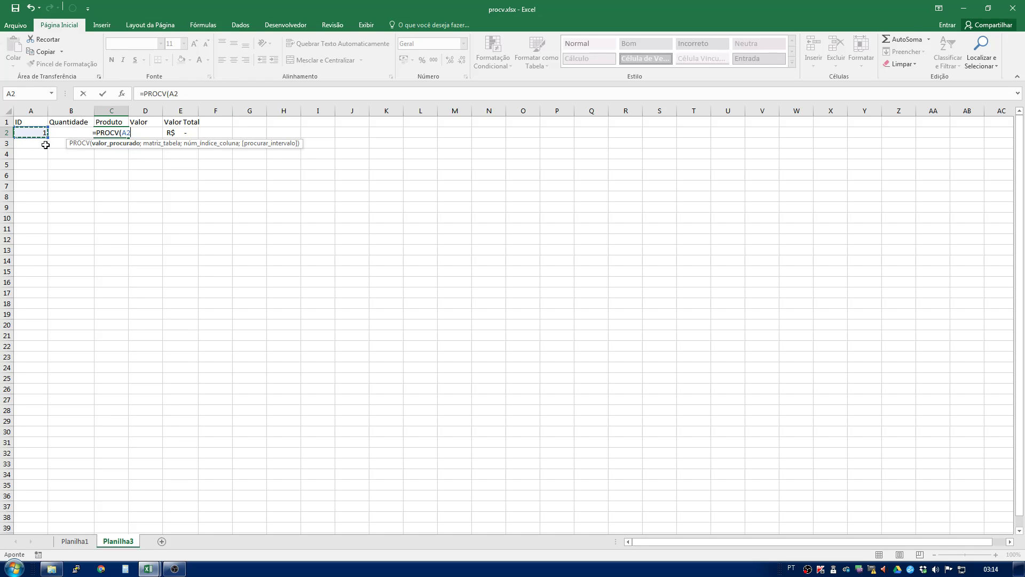
{"action": "type", "text": ";"}
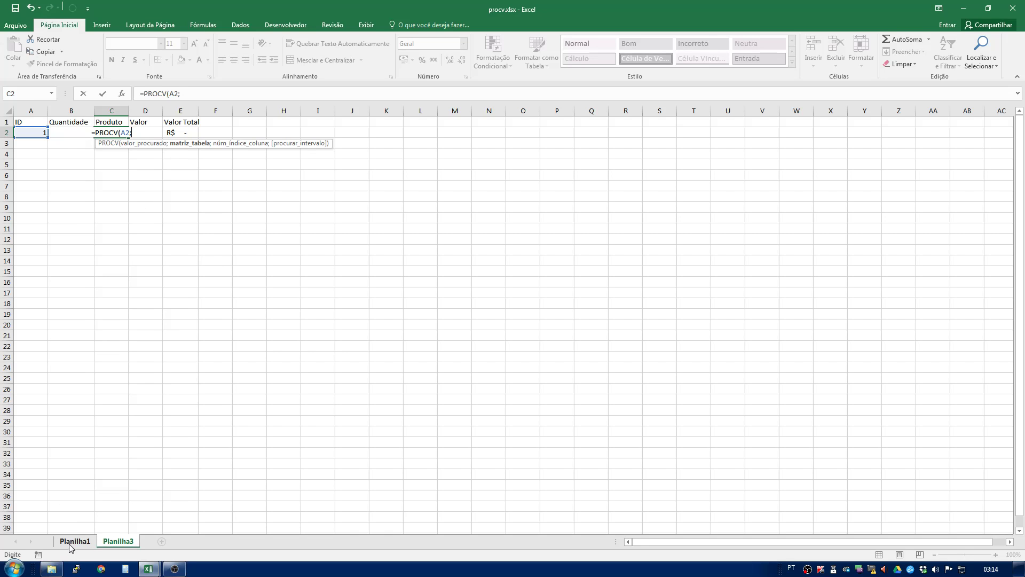
{"action": "left_click", "coordinate": [70, 542]}
{"action": "left_click_drag", "start_coordinate": [27, 132], "coordinate": [105, 171]}
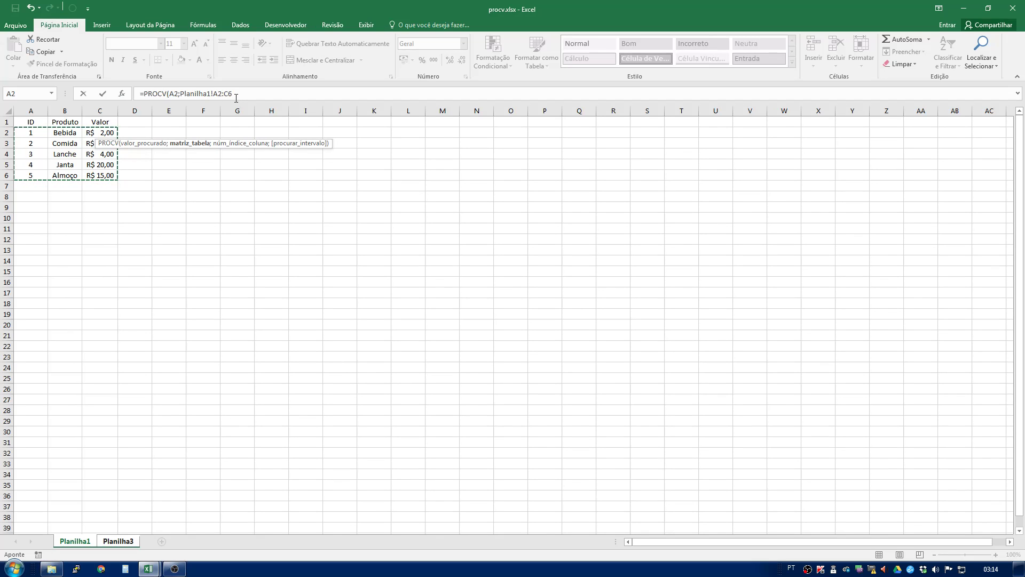
{"action": "key", "text": "F4"}
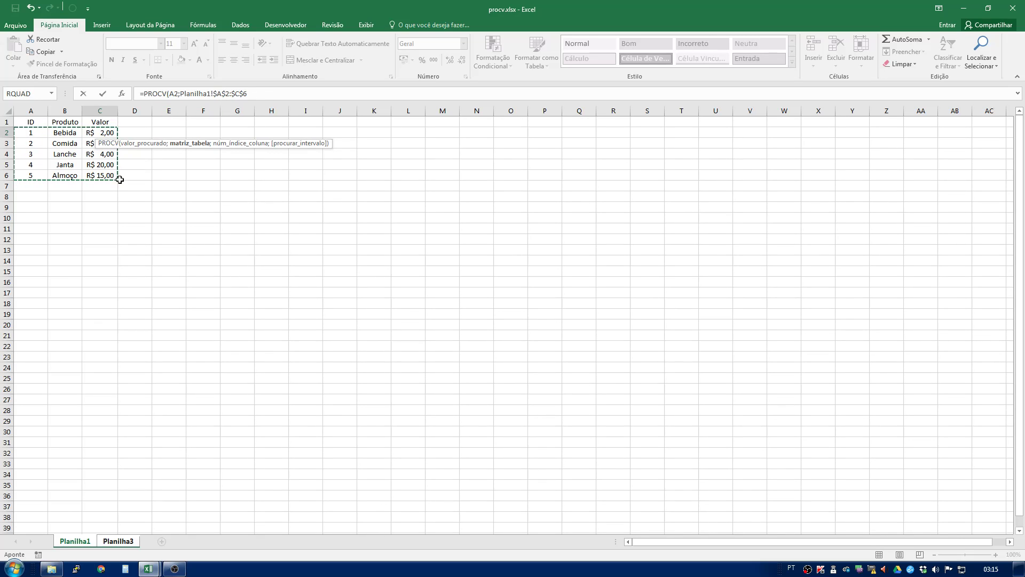
{"action": "left_click", "coordinate": [250, 94]}
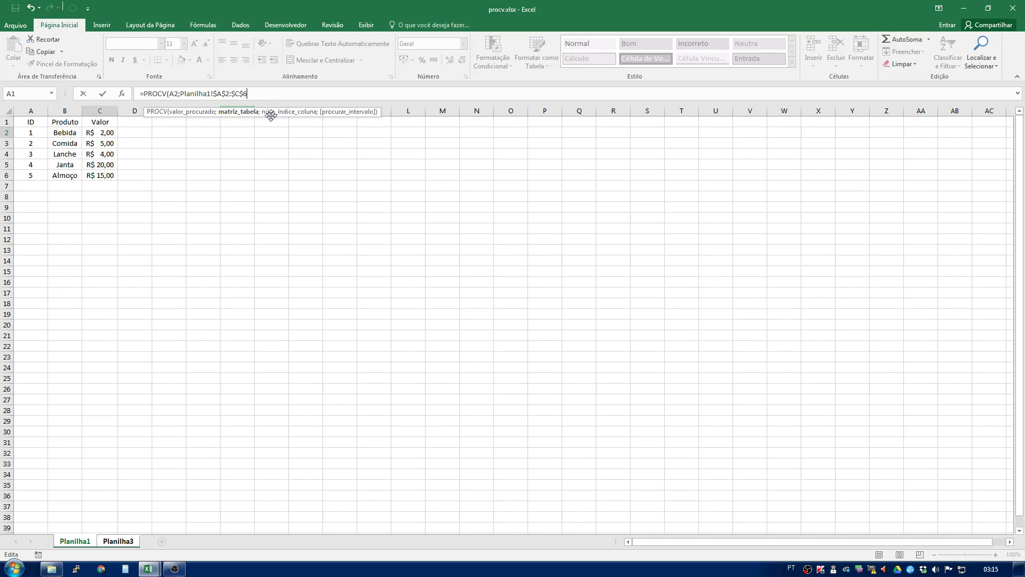
{"action": "type", "text": ";2"}
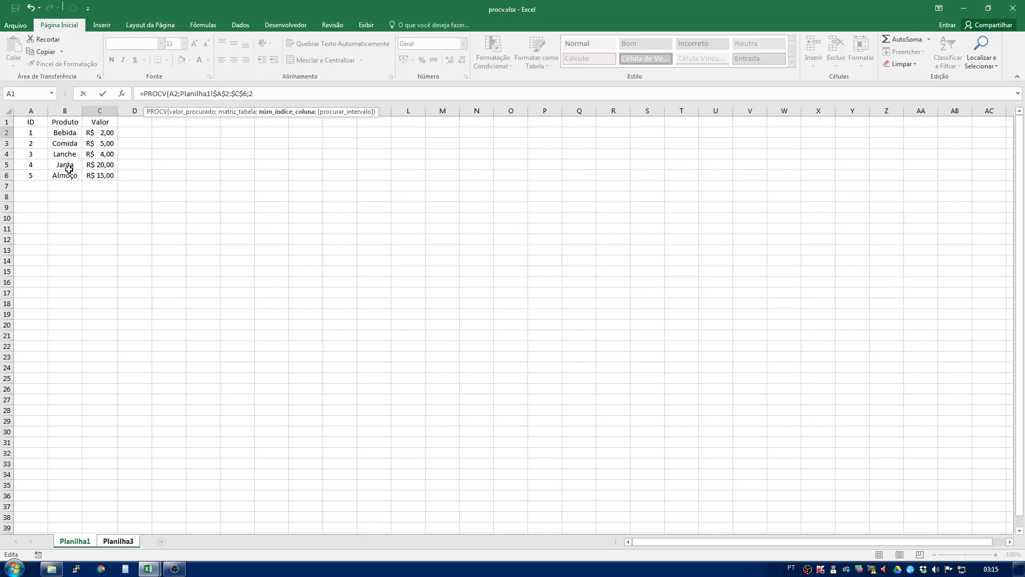
{"action": "type", "text": ";"}
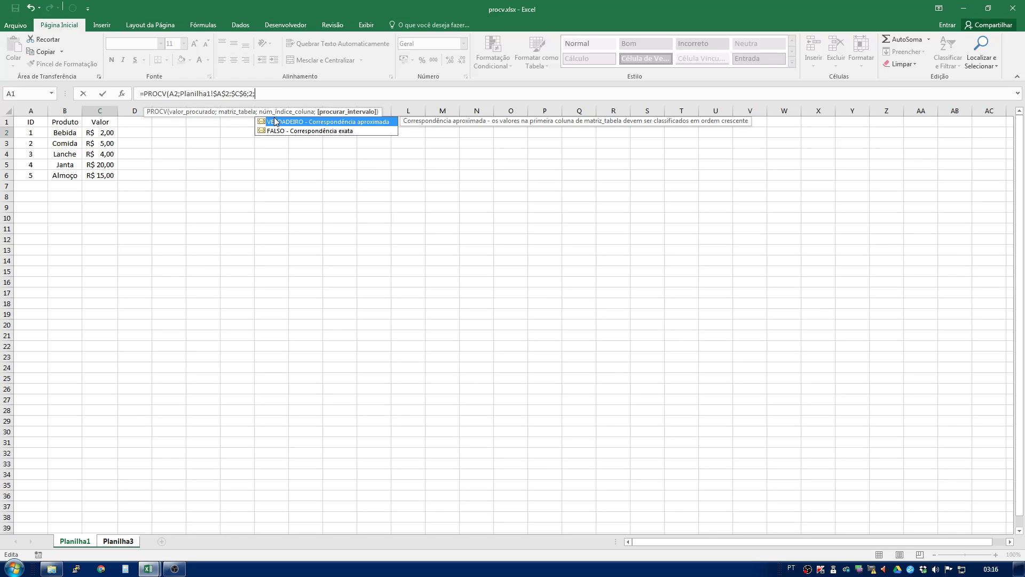
{"action": "key", "text": "Down"}
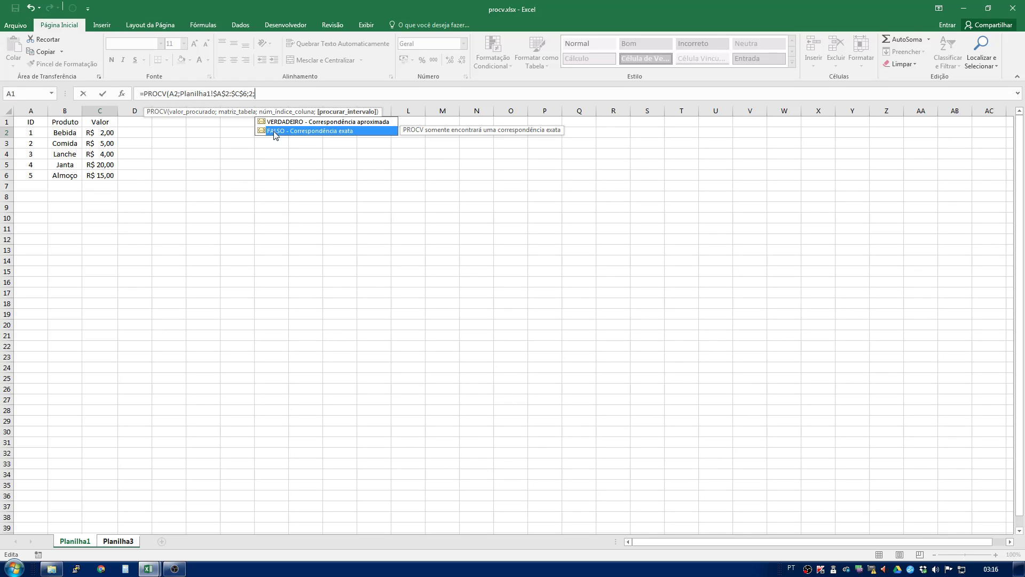
{"action": "key", "text": "Up"}
{"action": "key", "text": "Down"}
{"action": "key", "text": "Tab"}
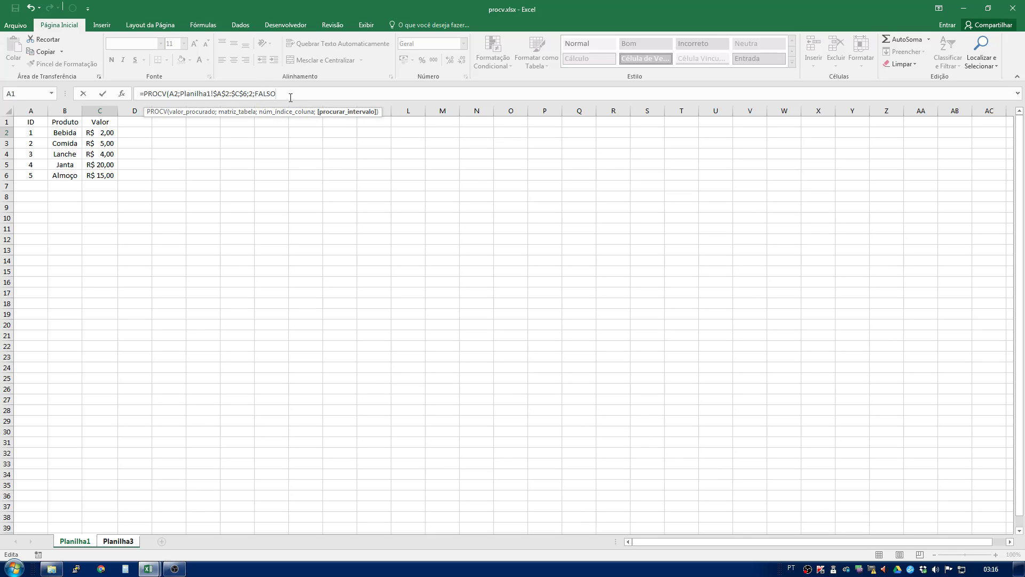
{"action": "key", "text": "Return"}
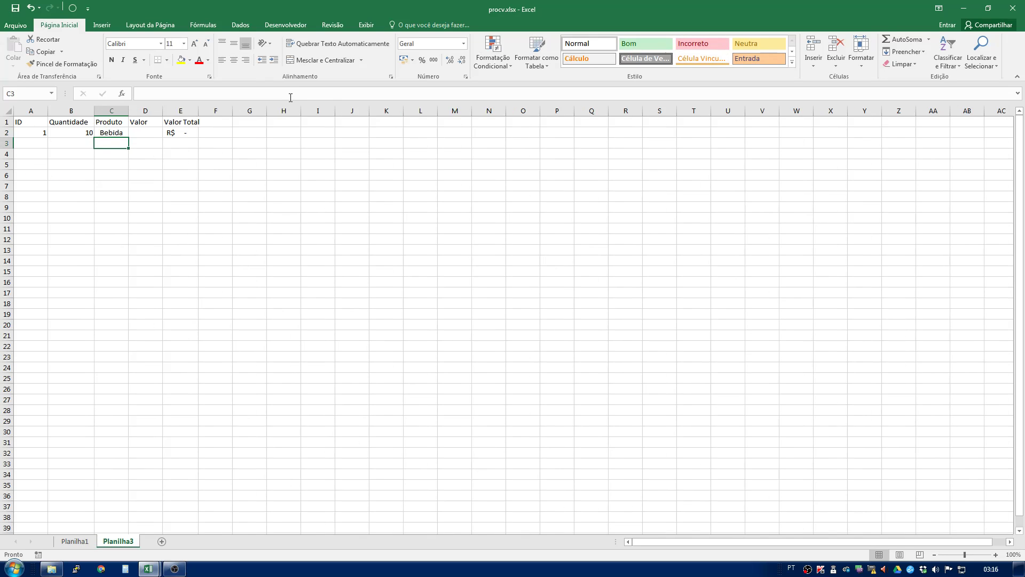
- Test the lookup by changing the ID in row 2 to 2, then set it back to 1
{"action": "left_click", "coordinate": [113, 134]}
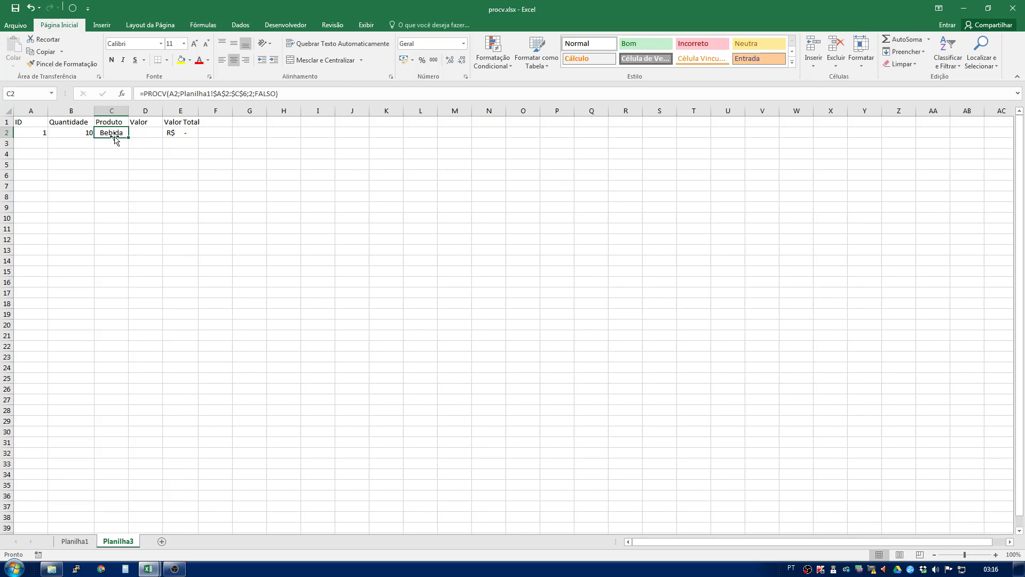
{"action": "left_click", "coordinate": [30, 133]}
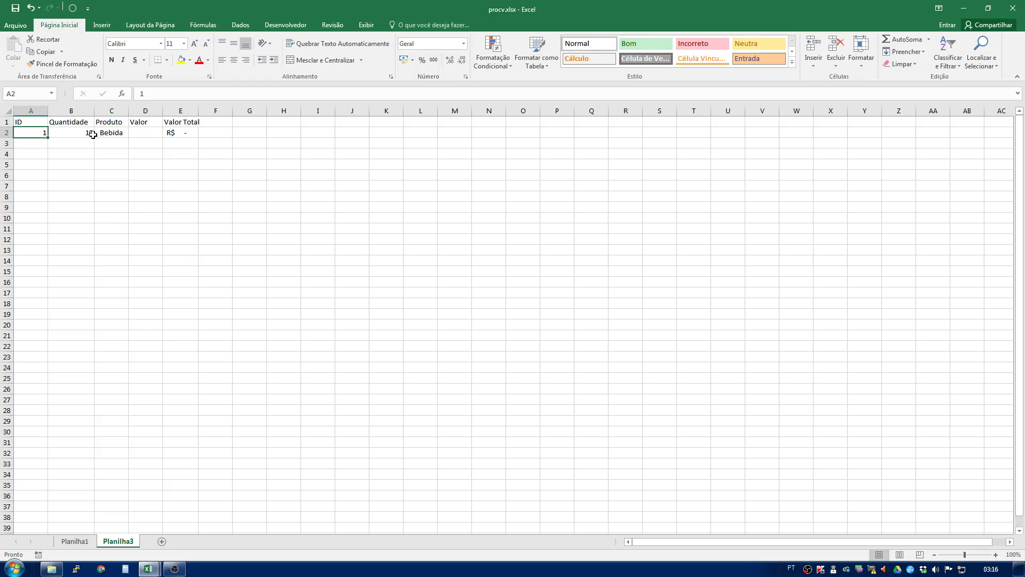
{"action": "type", "text": "2"}
{"action": "key", "text": "Return"}
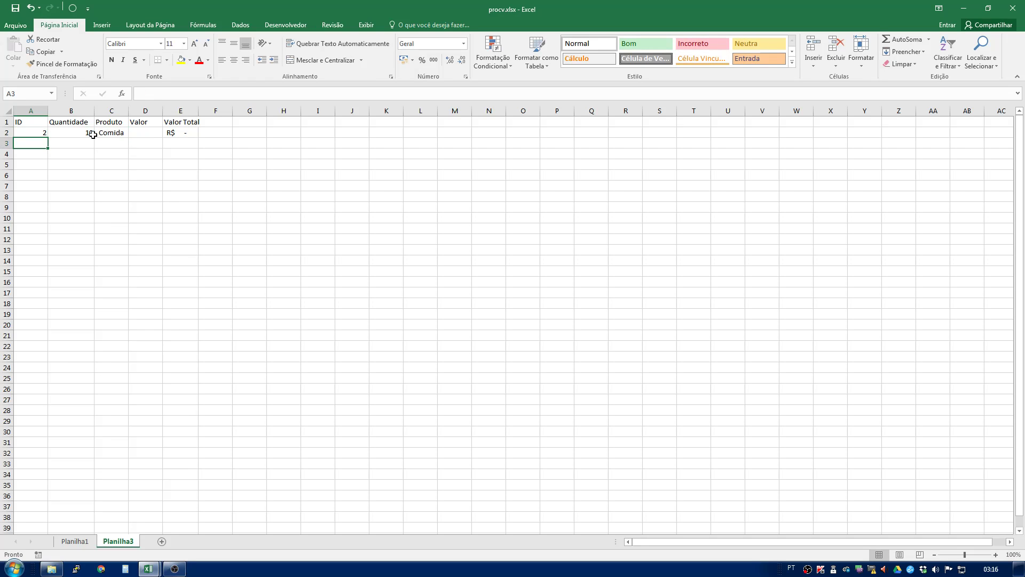
{"action": "left_click", "coordinate": [18, 133]}
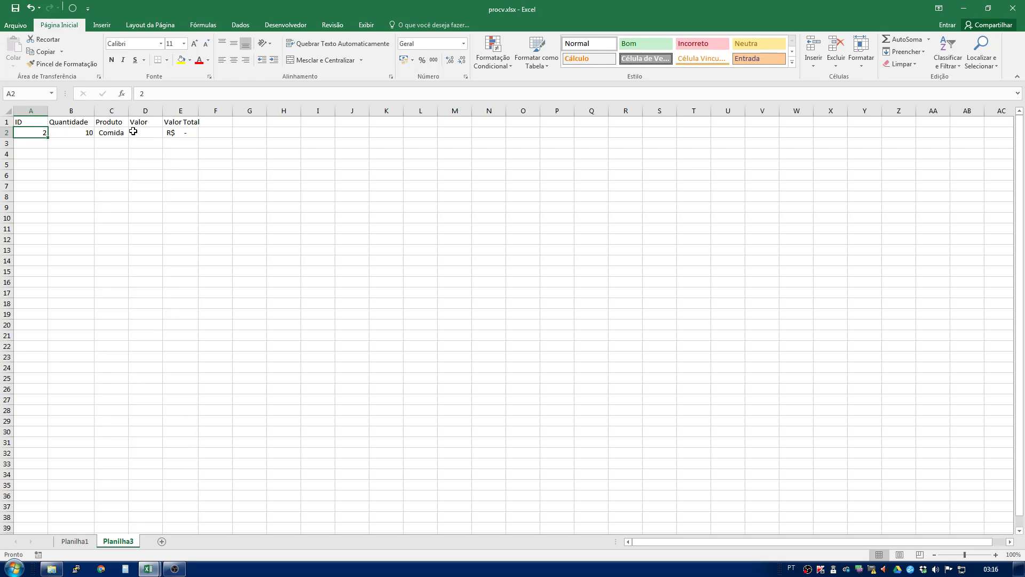
{"action": "type", "text": "1"}
{"action": "key", "text": "Return"}
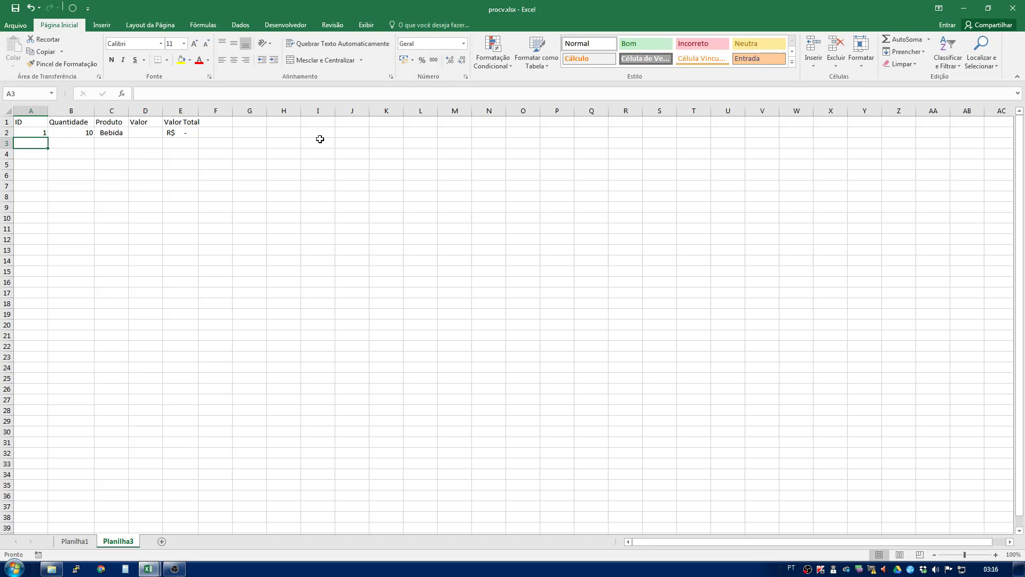
- Enter =PROCV(A2;Planilha1!$A$2:$C$6;3;FALSO) in the Valor cell of row 2
{"action": "left_click", "coordinate": [139, 133]}
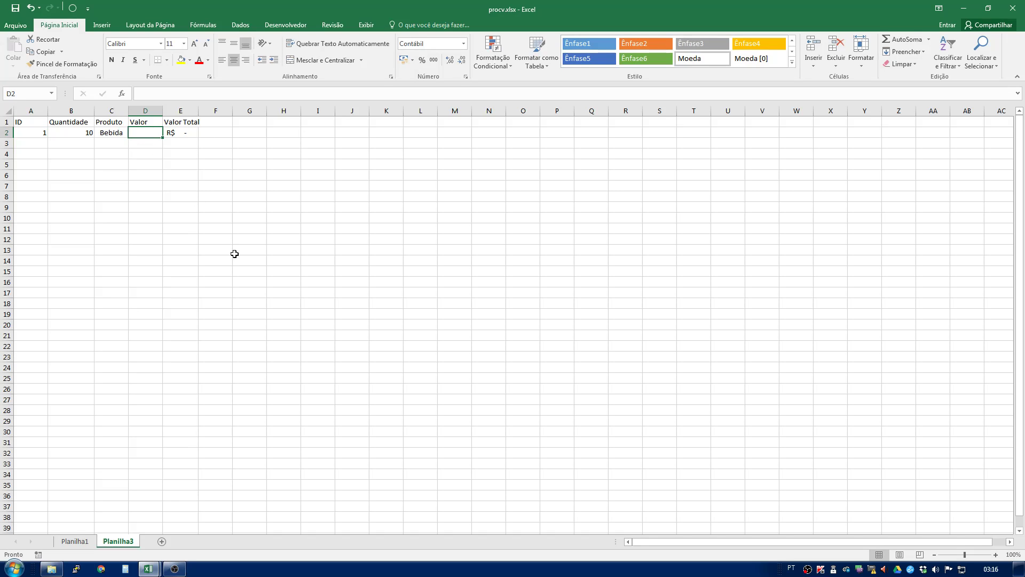
{"action": "left_click", "coordinate": [117, 133]}
{"action": "left_click", "coordinate": [151, 133]}
{"action": "type", "text": "="}
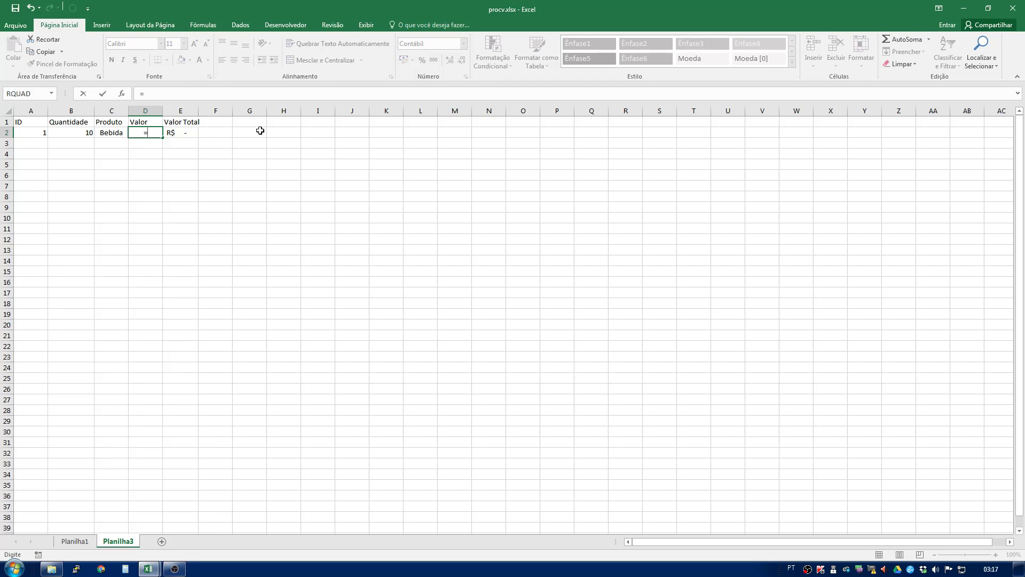
{"action": "type", "text": "pro"}
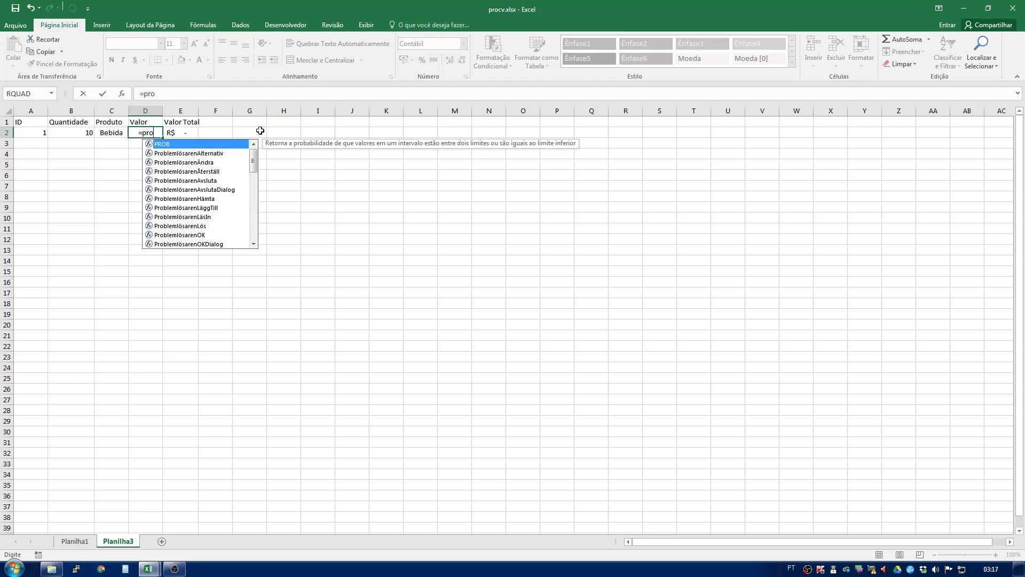
{"action": "type", "text": "cv"}
{"action": "key", "text": "Tab"}
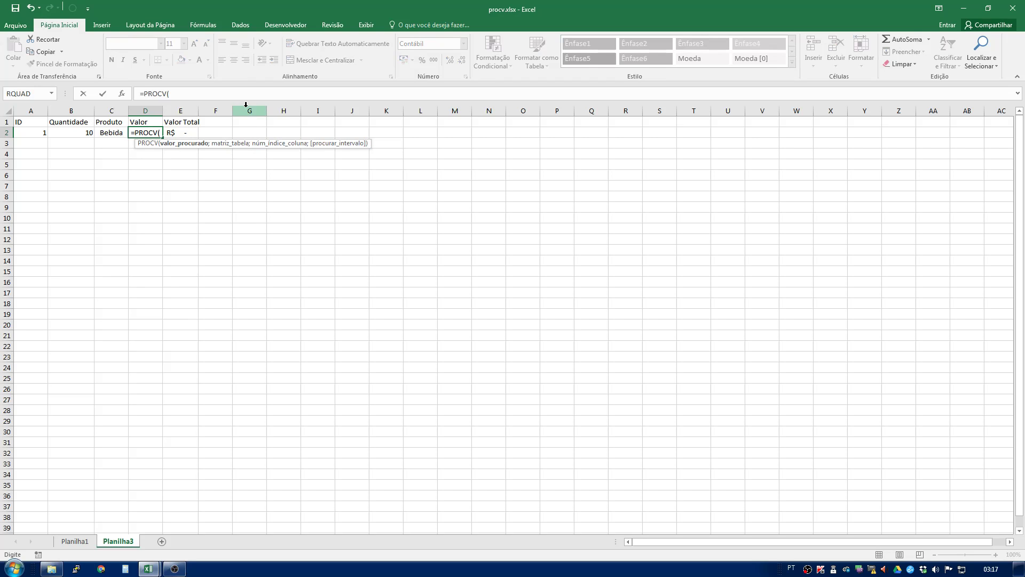
{"action": "left_click", "coordinate": [36, 131]}
{"action": "type", "text": ";"}
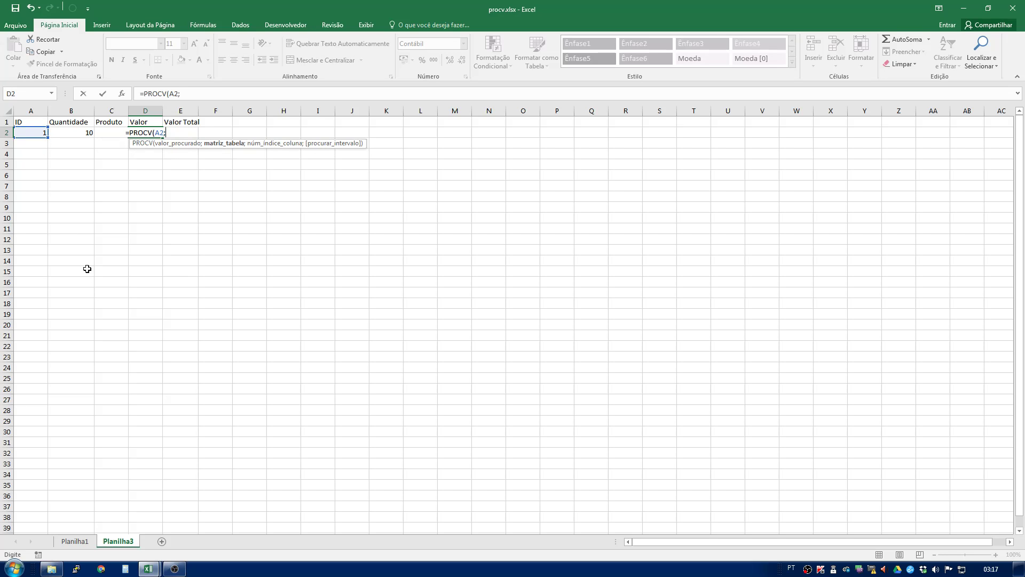
{"action": "left_click", "coordinate": [81, 542]}
{"action": "left_click_drag", "start_coordinate": [35, 130], "coordinate": [88, 165]}
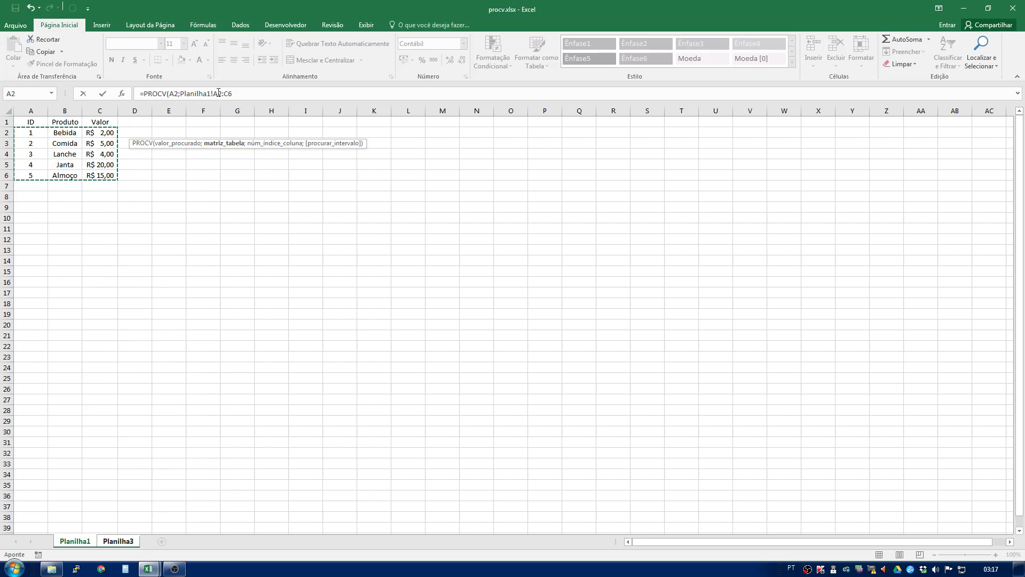
{"action": "key", "text": "F4"}
{"action": "key", "text": "F4"}
{"action": "key", "text": "F4"}
{"action": "key", "text": "F4"}
{"action": "left_click_drag", "start_coordinate": [214, 94], "coordinate": [225, 94]}
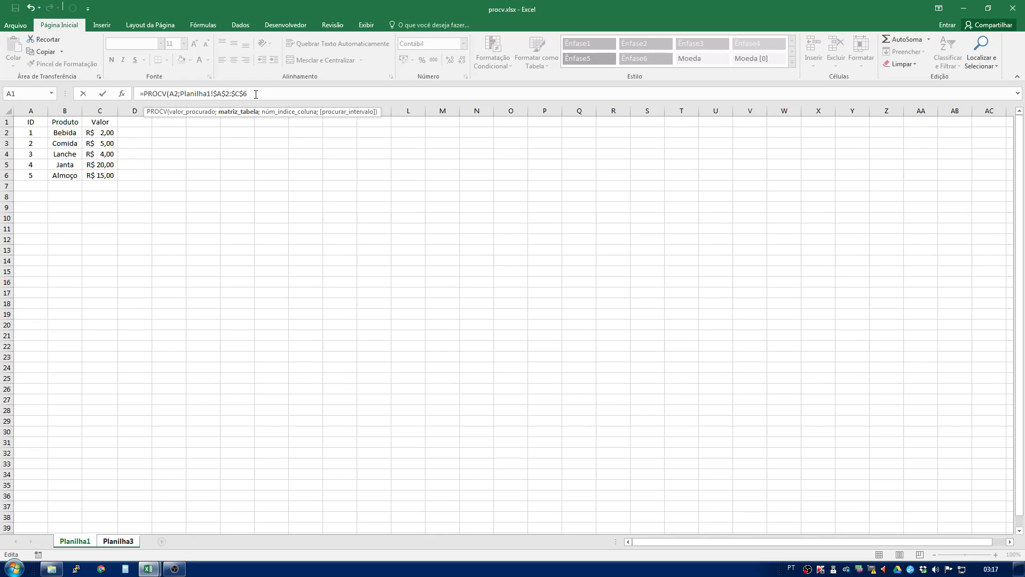
{"action": "type", "text": ";3"}
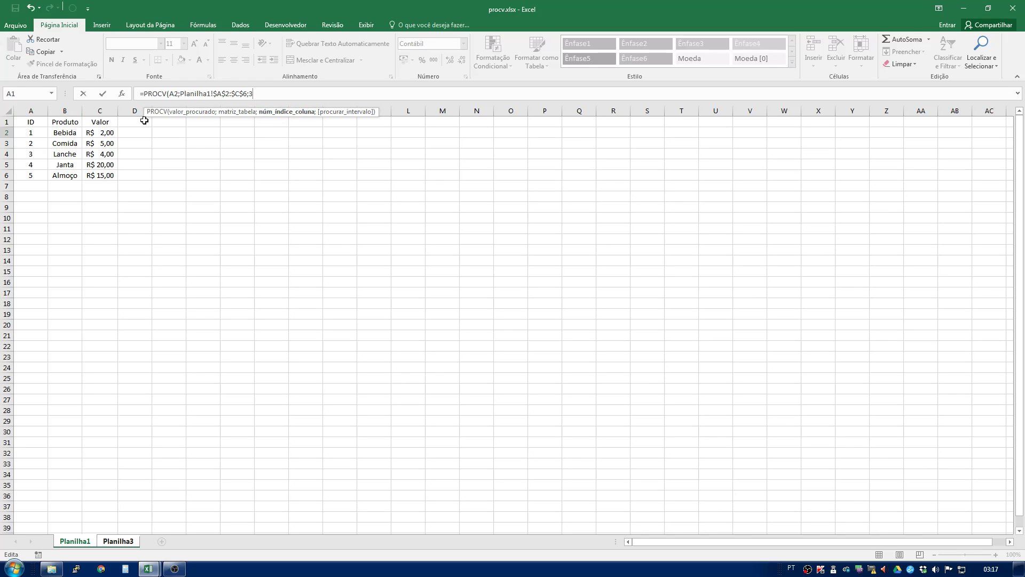
{"action": "type", "text": ";"}
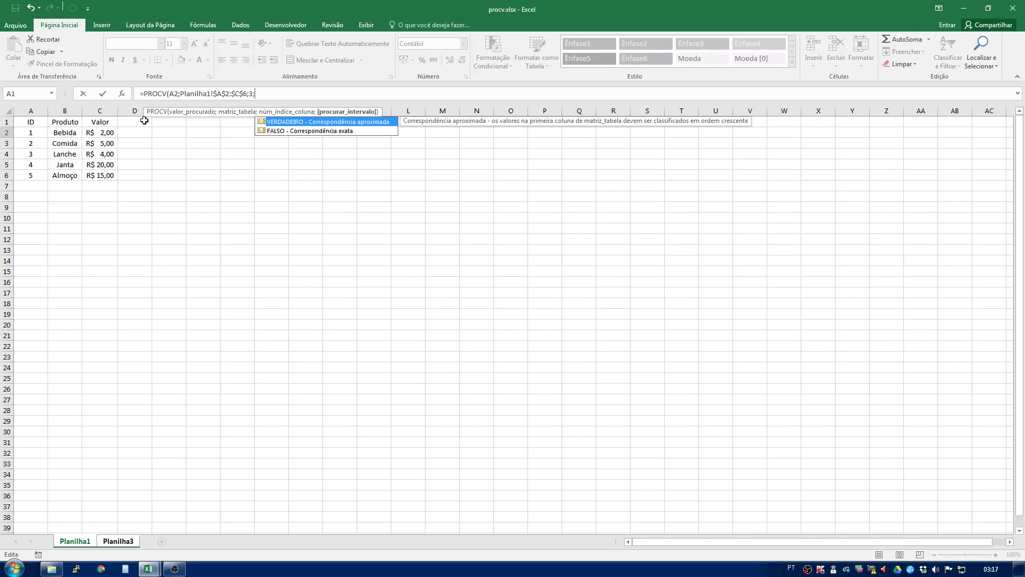
{"action": "key", "text": "Down"}
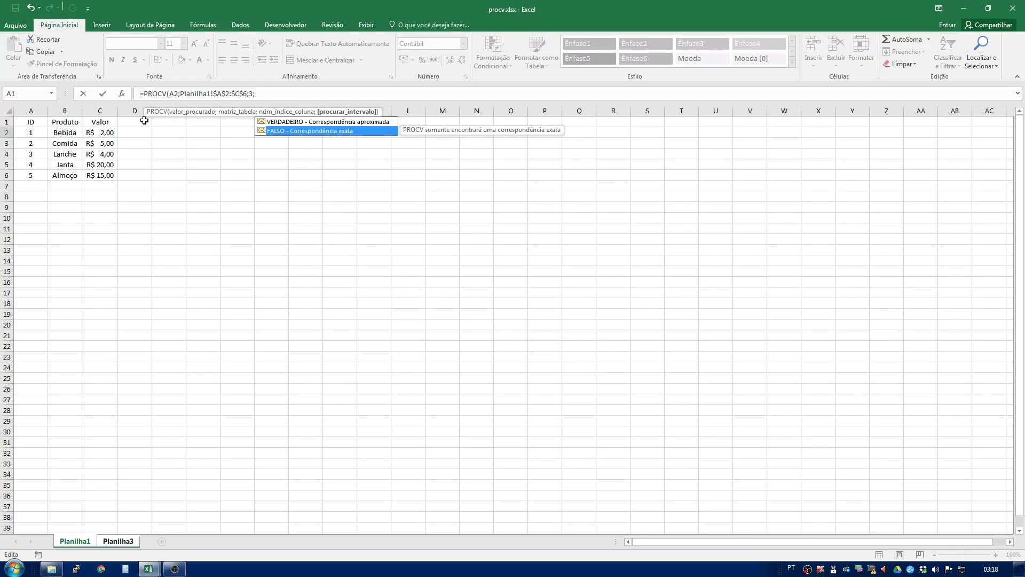
{"action": "key", "text": "Tab"}
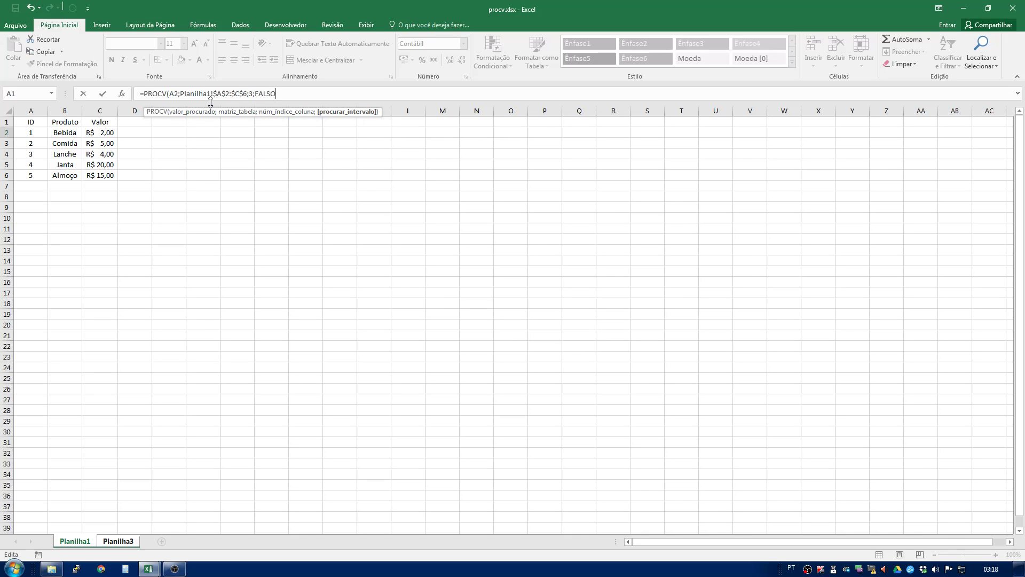
{"action": "key", "text": "Return"}
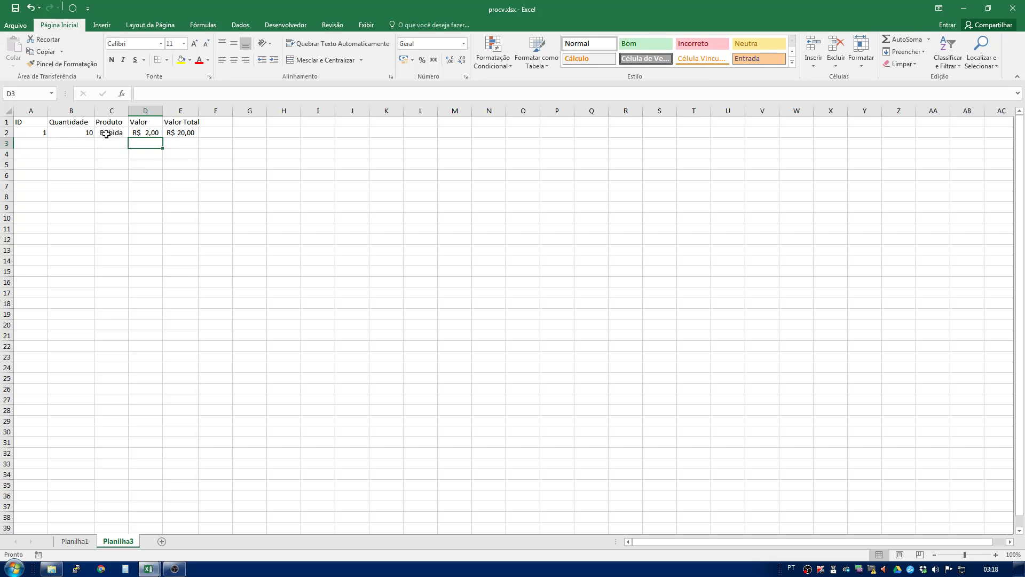
- Fill the Produto, Valor and Valor Total formulas of row 2 down through row 8
{"action": "left_click", "coordinate": [146, 134]}
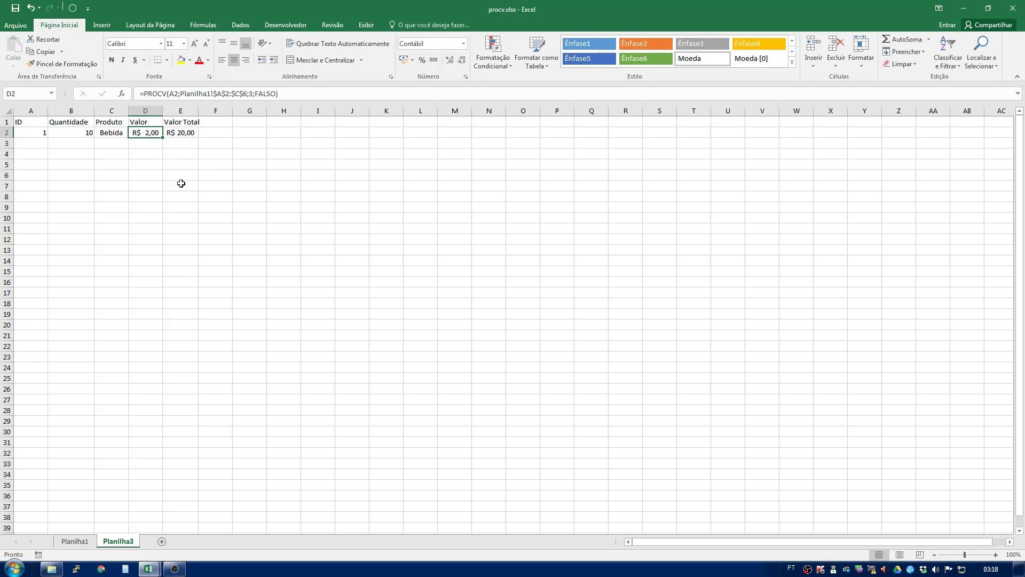
{"action": "left_click", "coordinate": [178, 134]}
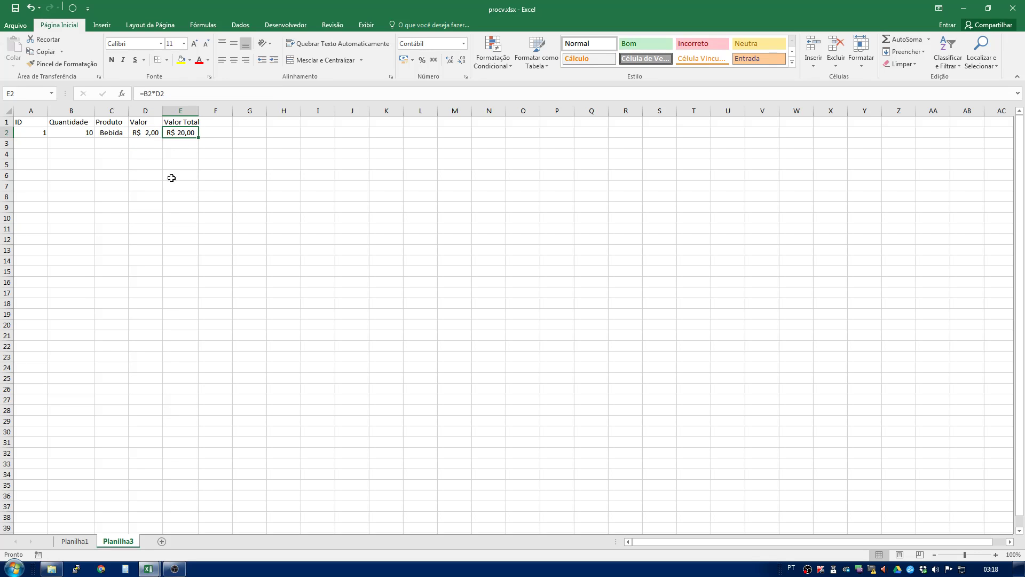
{"action": "left_click_drag", "start_coordinate": [111, 133], "coordinate": [189, 139]}
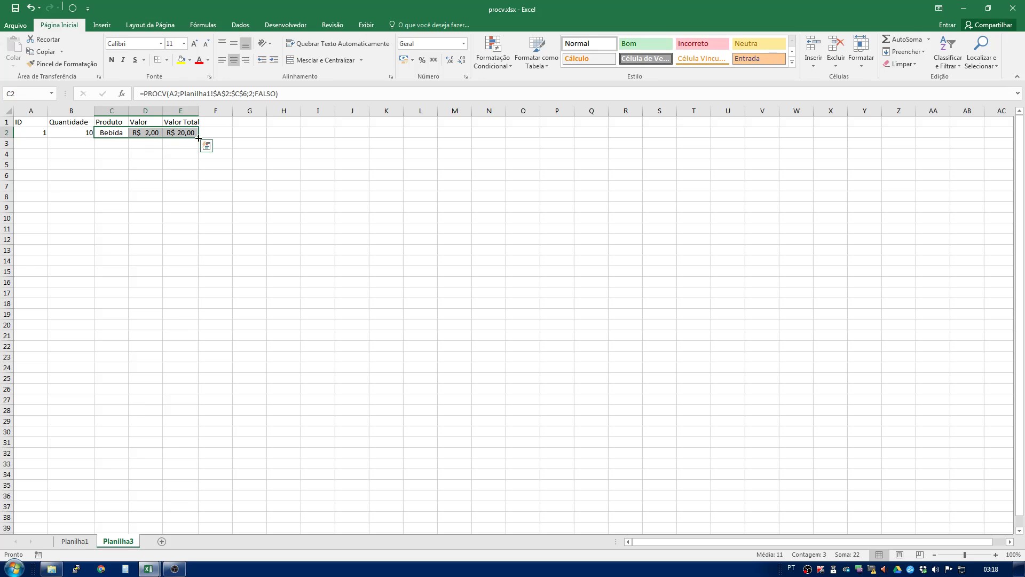
{"action": "left_click_drag", "start_coordinate": [198, 138], "coordinate": [198, 202]}
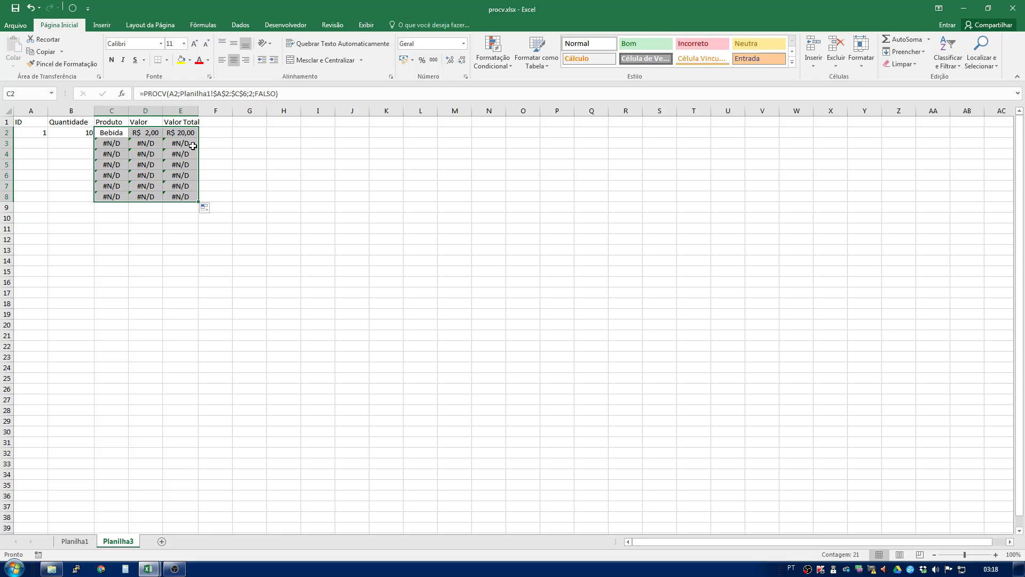
- Enter the IDs 2, 3, 4, 5, 2 and 5 in rows 3 to 8 of the ID column
{"action": "left_click", "coordinate": [67, 176]}
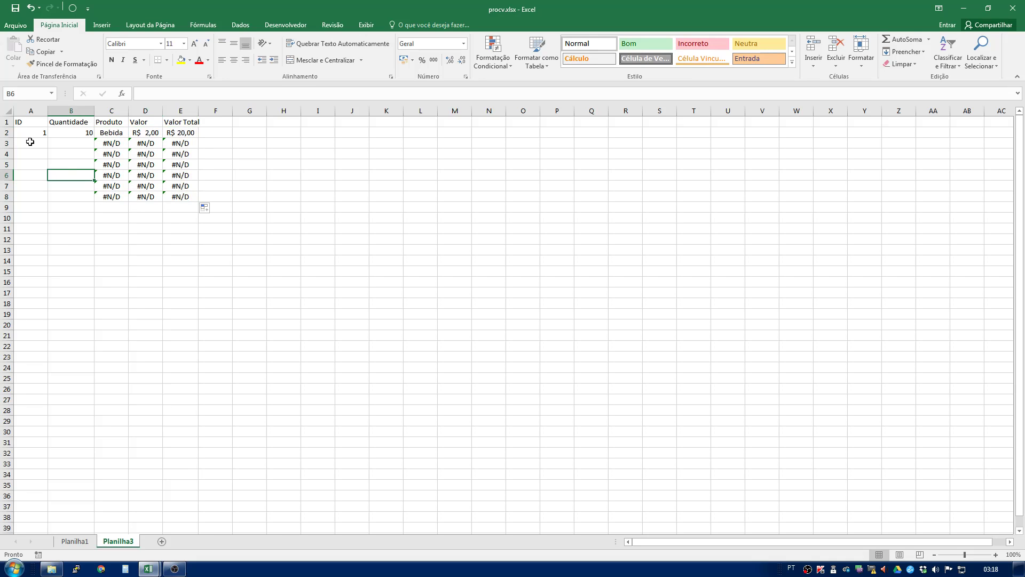
{"action": "left_click", "coordinate": [36, 141]}
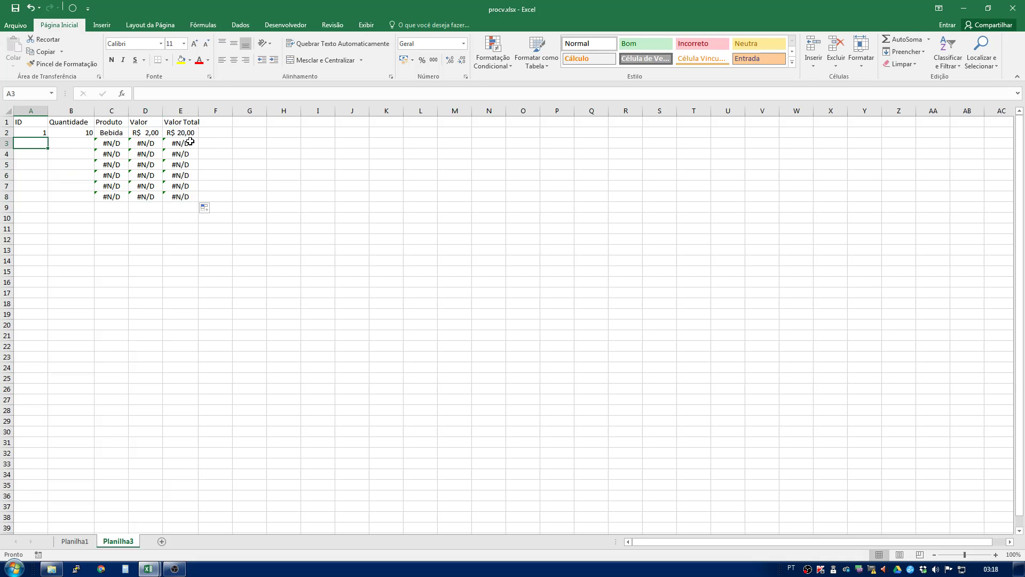
{"action": "type", "text": "2"}
{"action": "key", "text": "Return"}
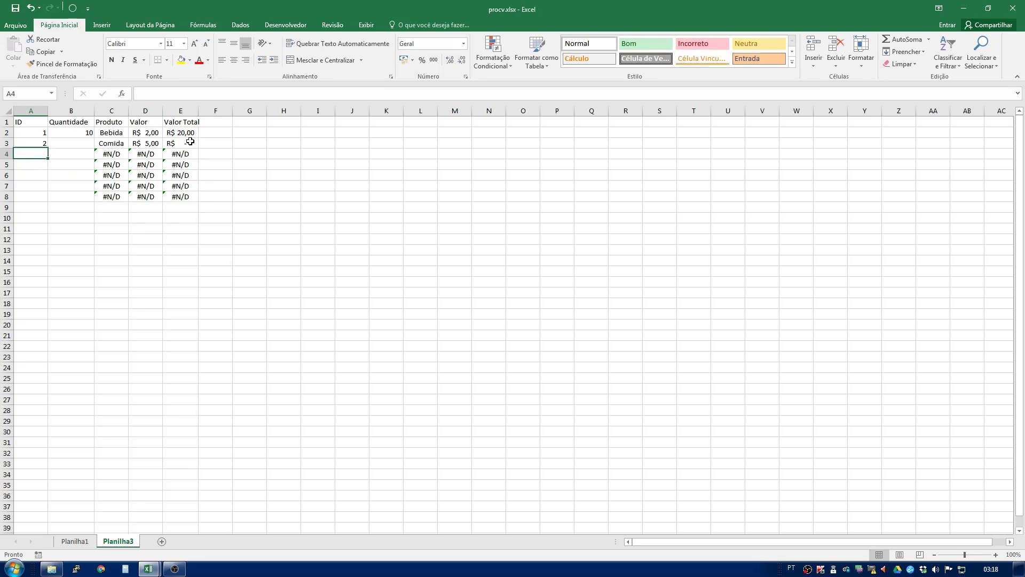
{"action": "type", "text": "3"}
{"action": "key", "text": "Return"}
{"action": "type", "text": "4"}
{"action": "key", "text": "Return"}
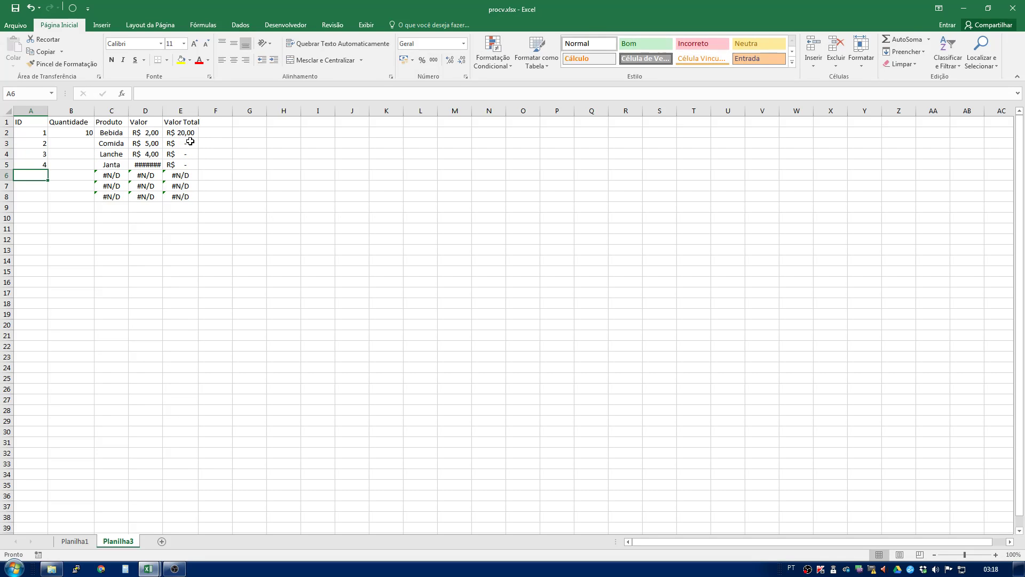
{"action": "type", "text": "5"}
{"action": "key", "text": "Return"}
{"action": "type", "text": "2"}
{"action": "key", "text": "Return"}
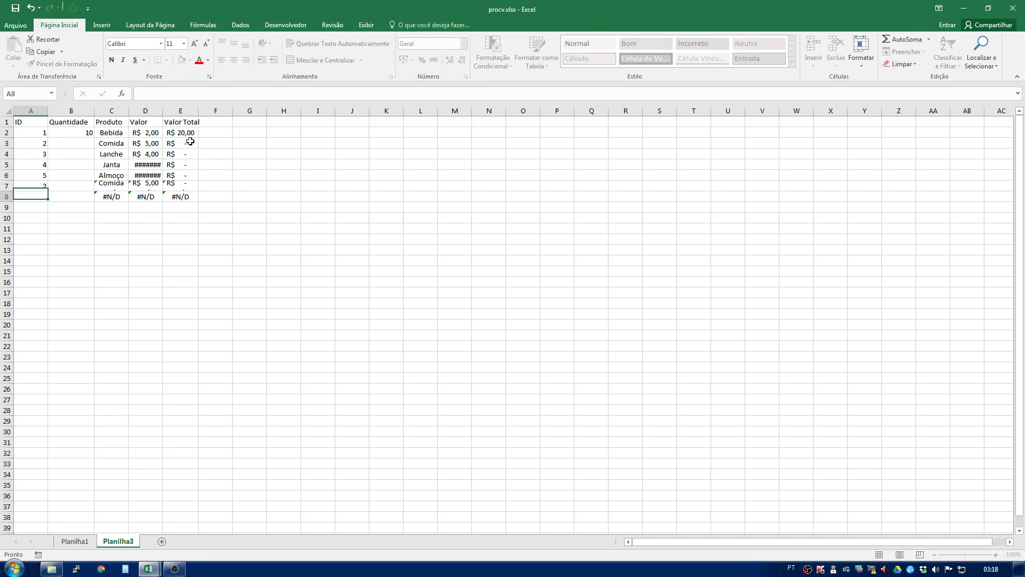
{"action": "type", "text": "5"}
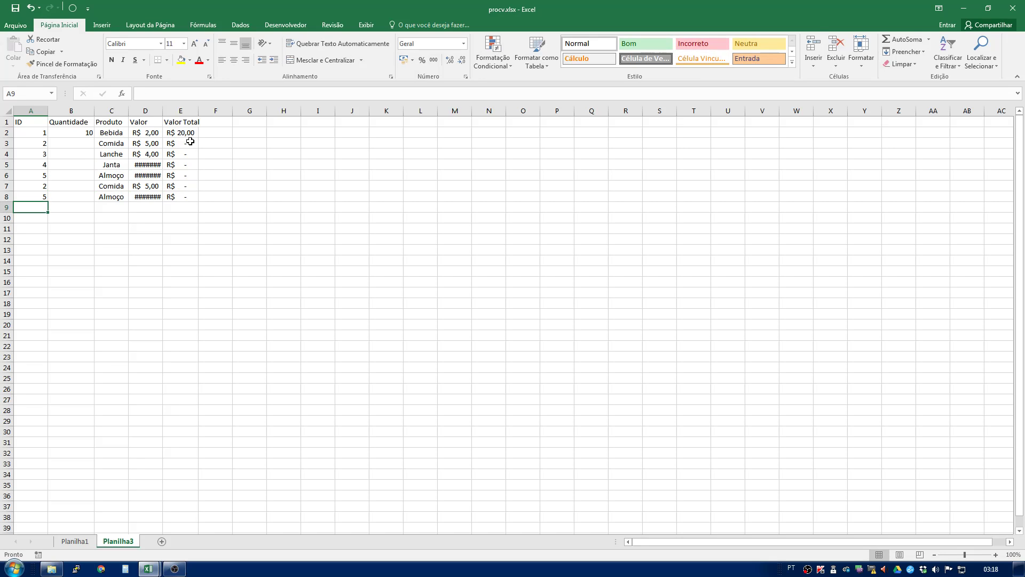
{"action": "key", "text": "Return"}
- Enter the quantities 3, 2, 5, 10, 4 and 2 in rows 3 to 8 of the Quantidade column
{"action": "left_click", "coordinate": [82, 146]}
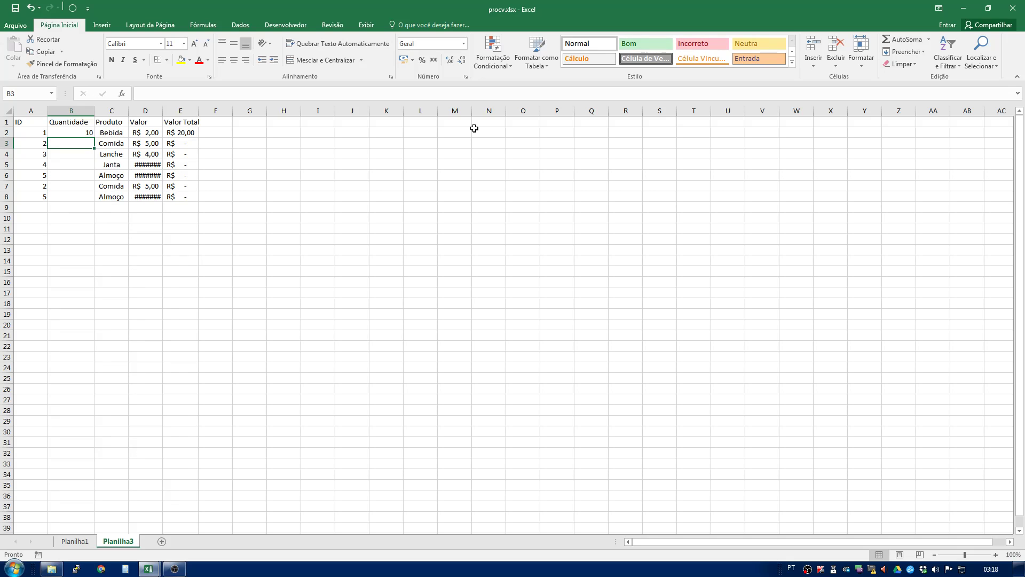
{"action": "type", "text": "3"}
{"action": "key", "text": "Return"}
{"action": "type", "text": "2"}
{"action": "key", "text": "Return"}
{"action": "type", "text": "5"}
{"action": "key", "text": "Return"}
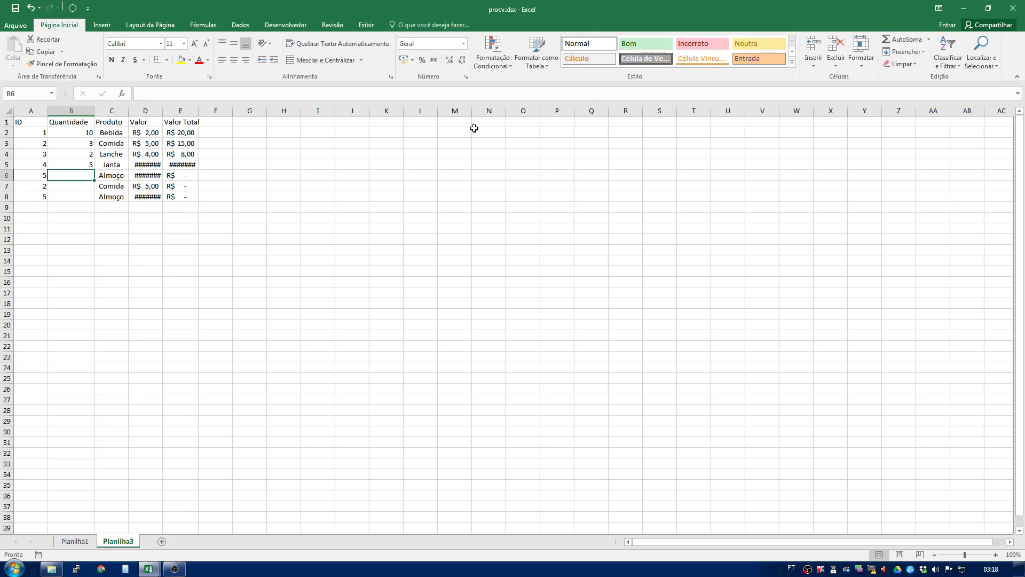
{"action": "type", "text": "10"}
{"action": "key", "text": "Return"}
{"action": "type", "text": "4"}
{"action": "key", "text": "Return"}
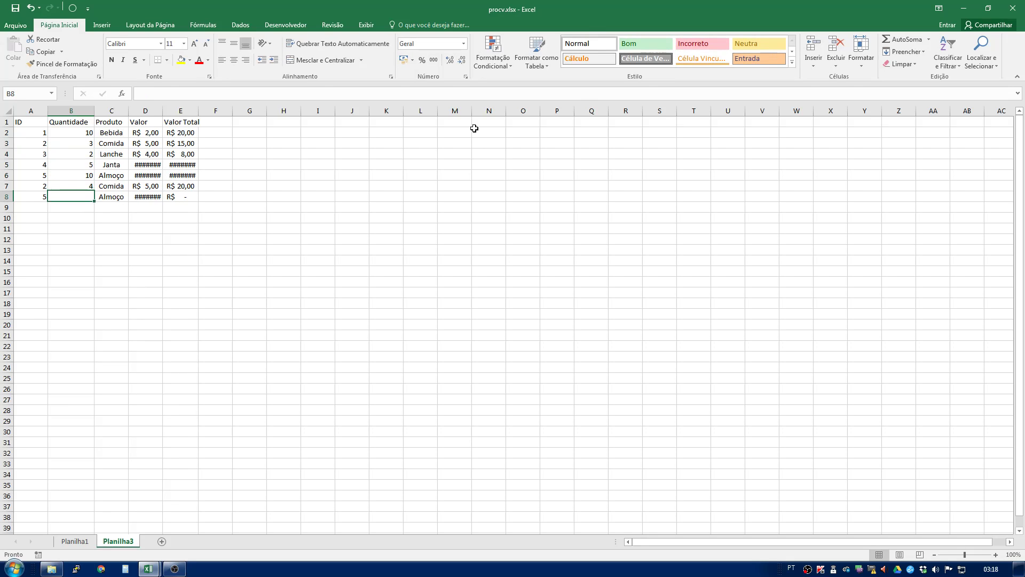
{"action": "type", "text": "2"}
{"action": "key", "text": "Return"}
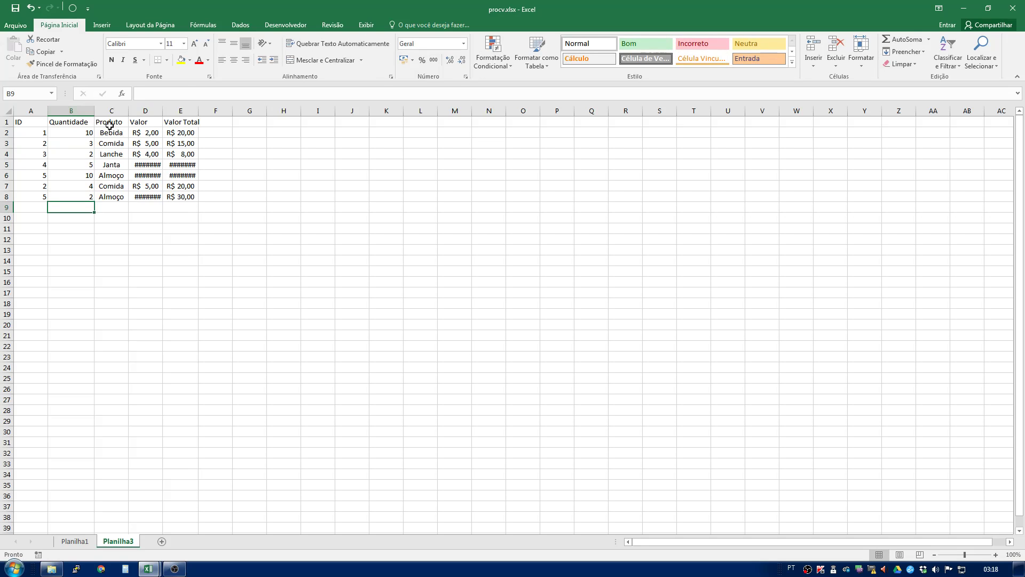
- Autofit the Valor and Valor Total columns and clear the ID and Quantidade values of row 8
{"action": "double_click", "coordinate": [163, 110]}
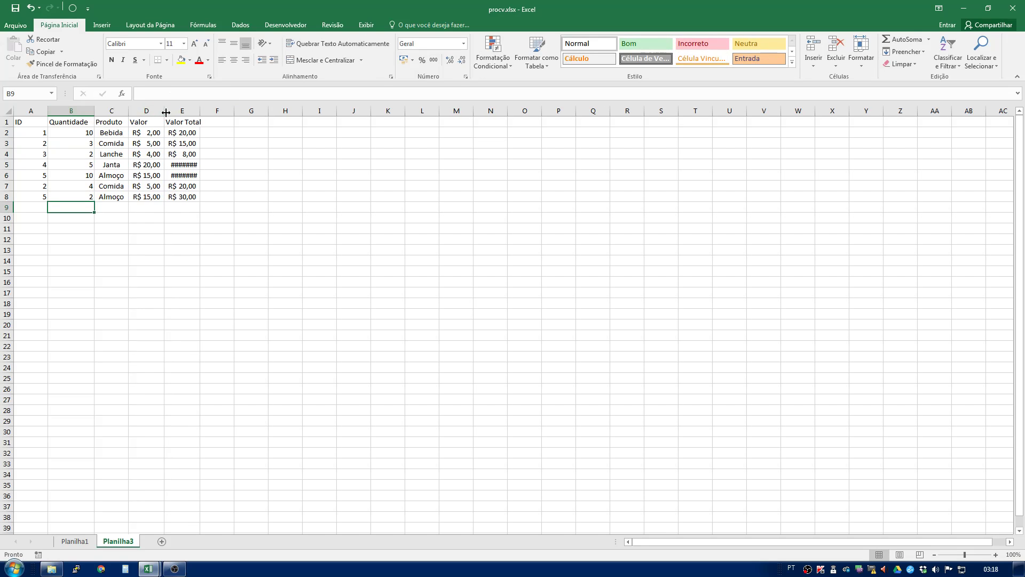
{"action": "double_click", "coordinate": [199, 109]}
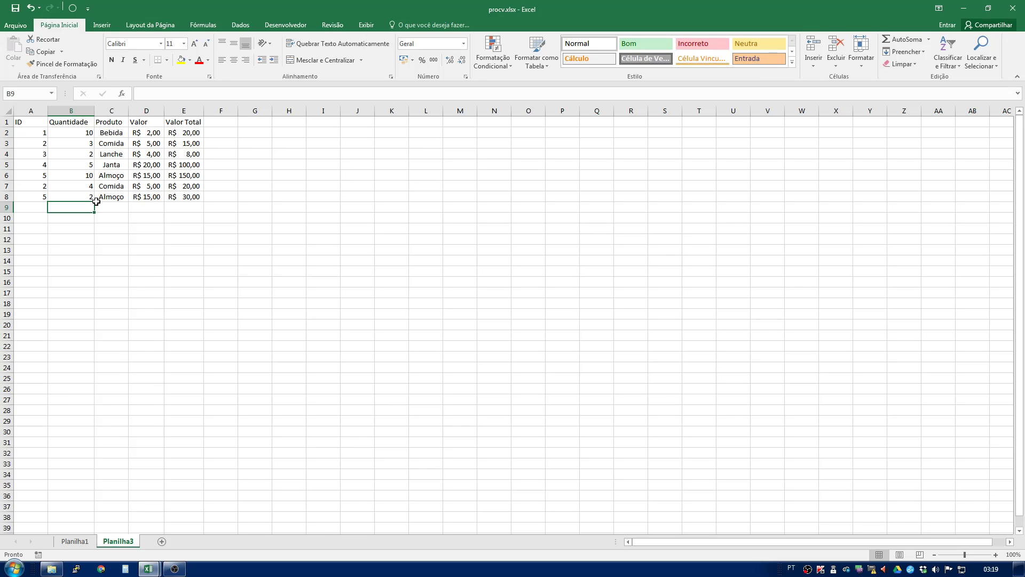
{"action": "left_click_drag", "start_coordinate": [81, 196], "coordinate": [8, 199]}
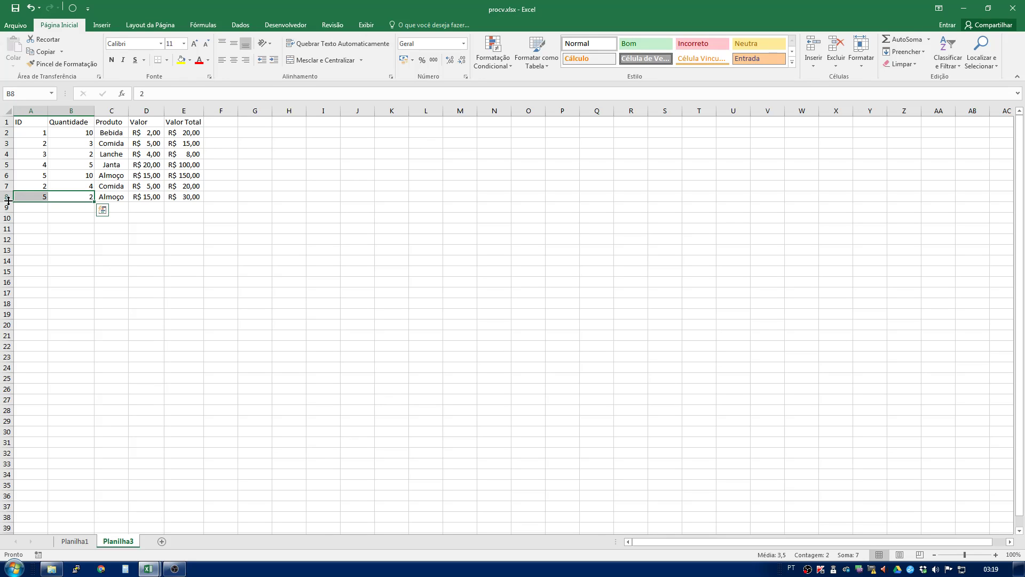
{"action": "key", "text": "Delete"}
{"action": "left_click", "coordinate": [108, 198]}
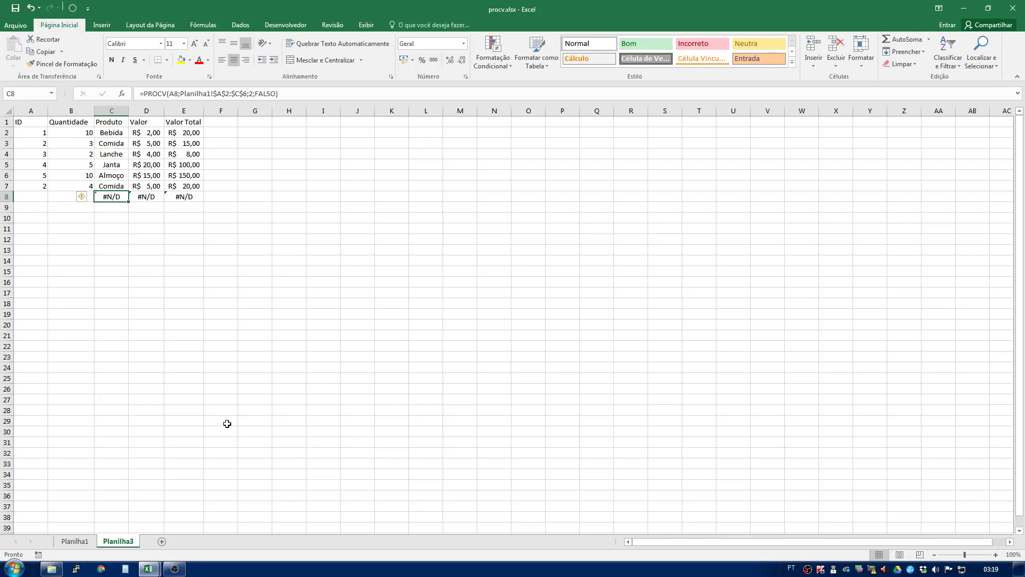
{"action": "left_click", "coordinate": [194, 315]}
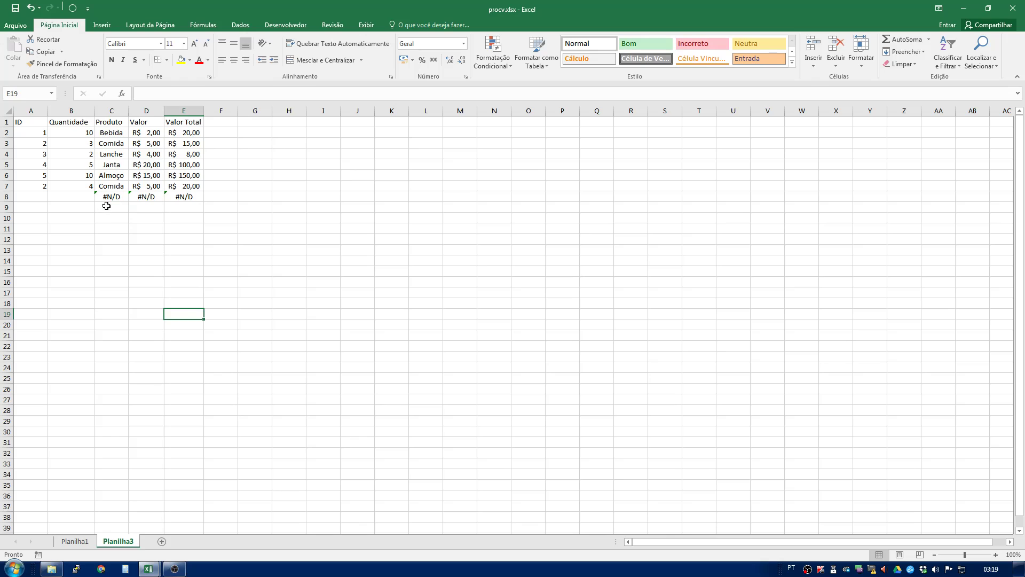
{"action": "left_click", "coordinate": [107, 197]}
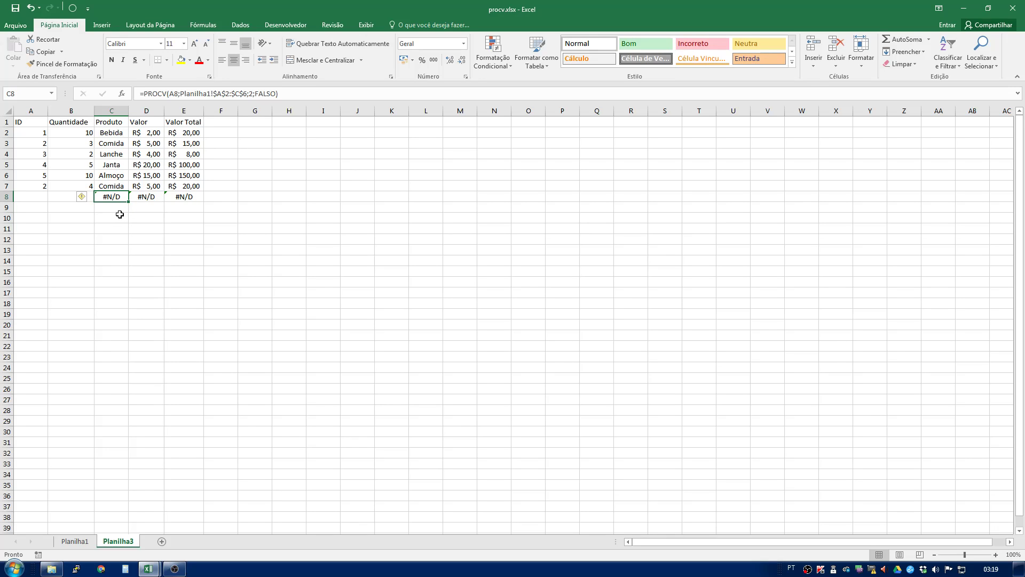
{"action": "left_click", "coordinate": [144, 94]}
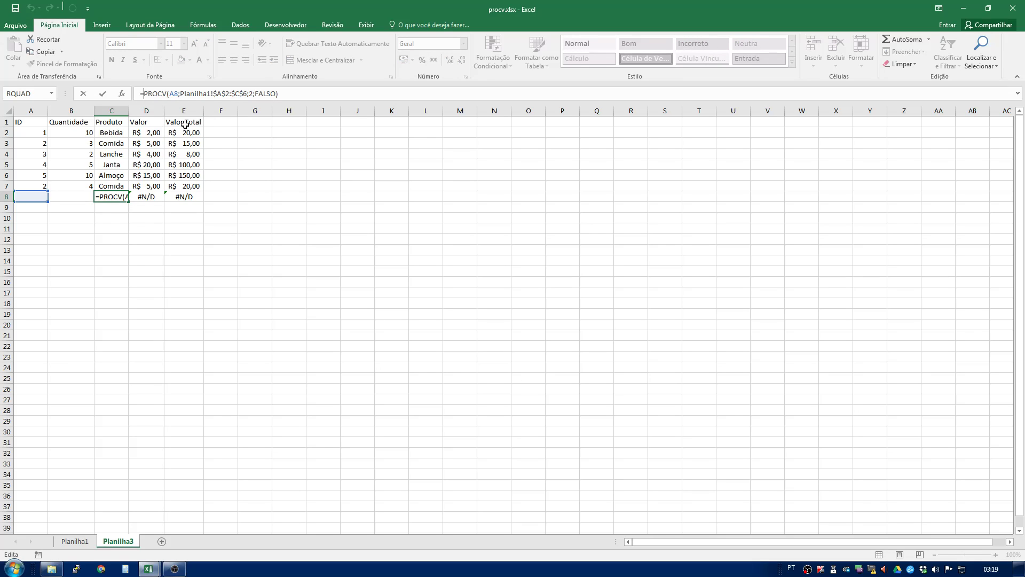
{"action": "left_click", "coordinate": [111, 132]}
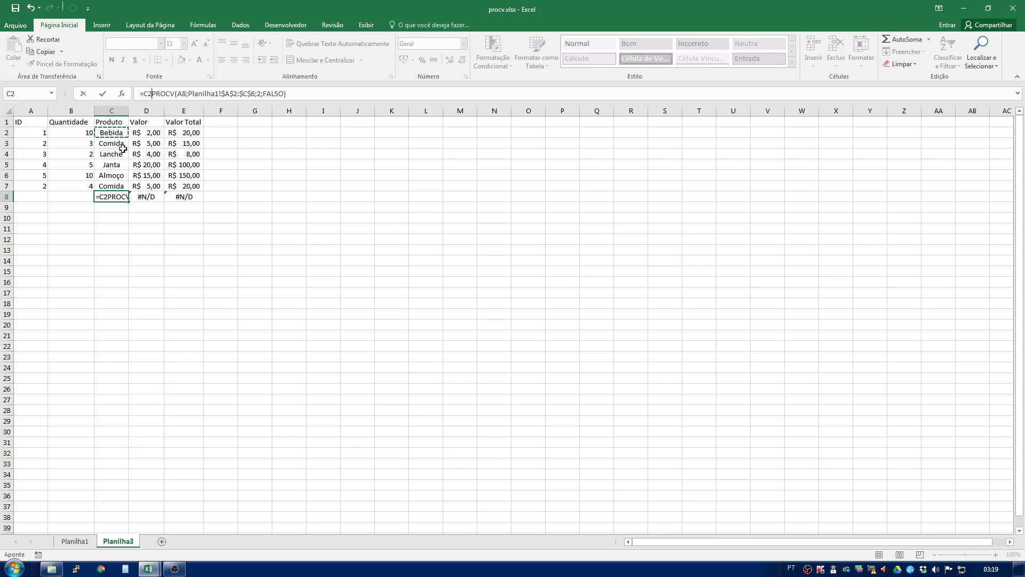
{"action": "key", "text": "Escape"}
- Wrap the Produto formula of row 2 in SEERRO so it reads =SEERRO(PROCV(A2;Planilha1!$A$2:$C$6;2;FALSO);"")
{"action": "left_click", "coordinate": [109, 134]}
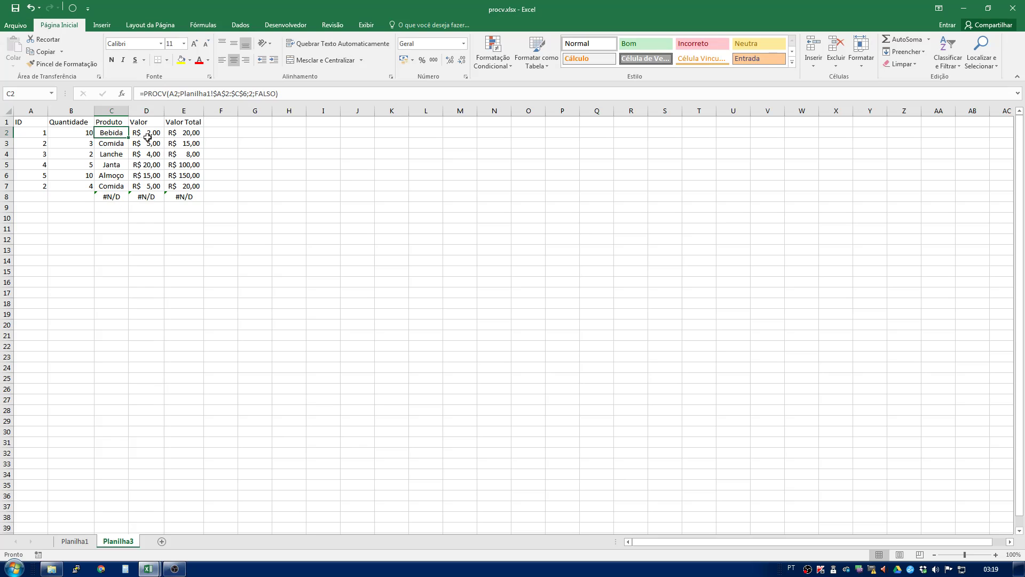
{"action": "left_click", "coordinate": [142, 94]}
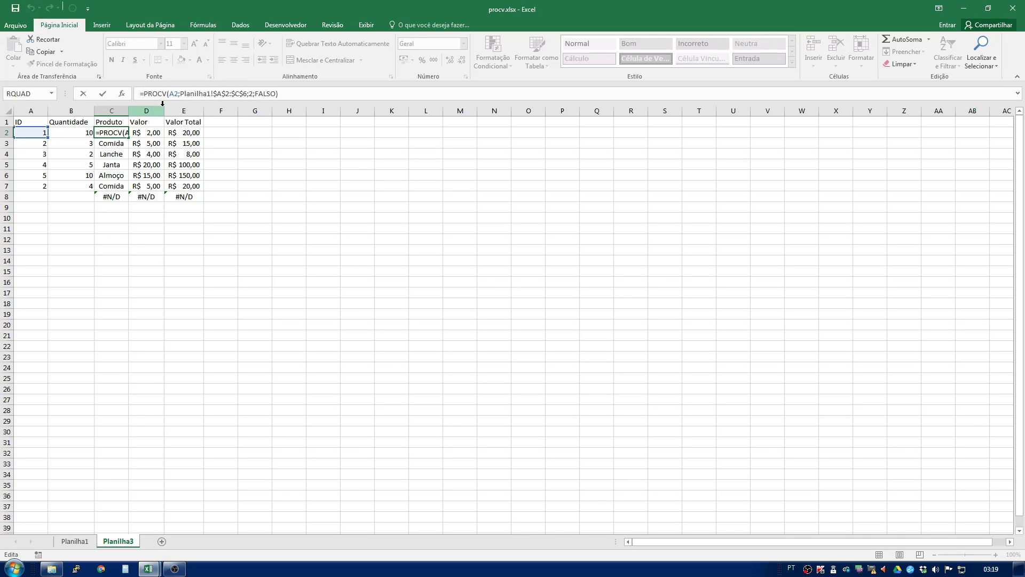
{"action": "type", "text": "seer"}
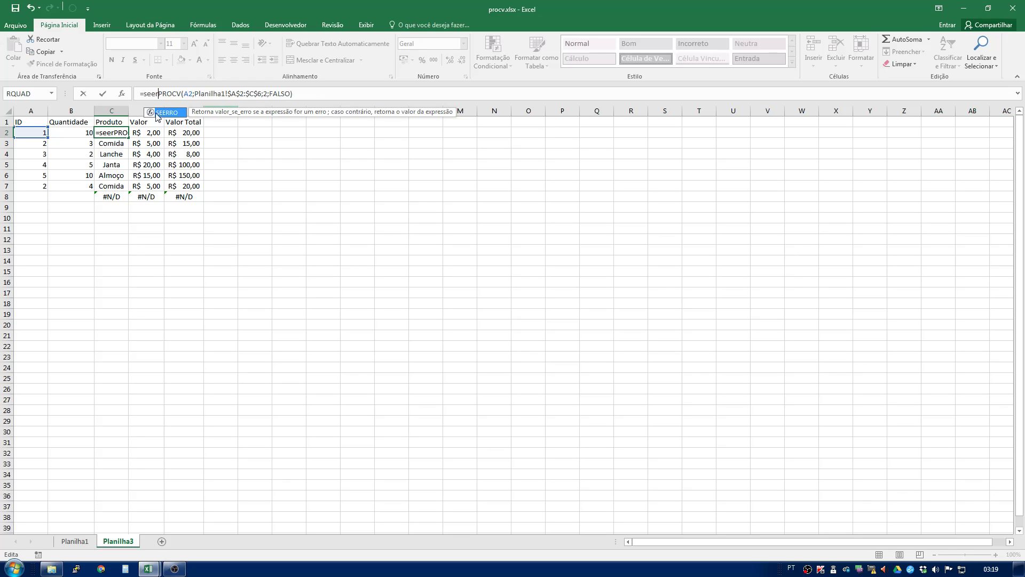
{"action": "double_click", "coordinate": [157, 113]}
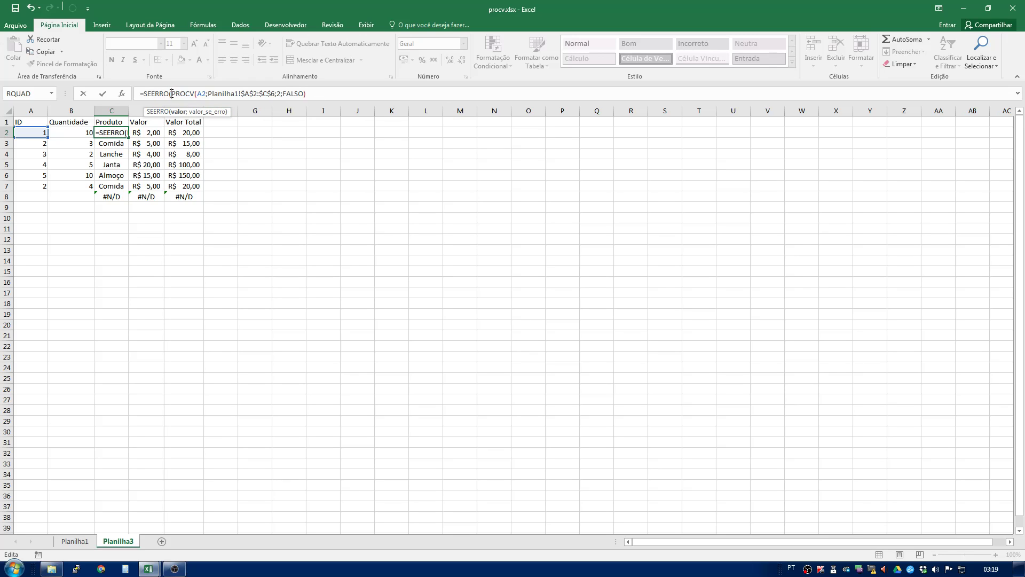
{"action": "left_click_drag", "start_coordinate": [171, 94], "coordinate": [325, 93]}
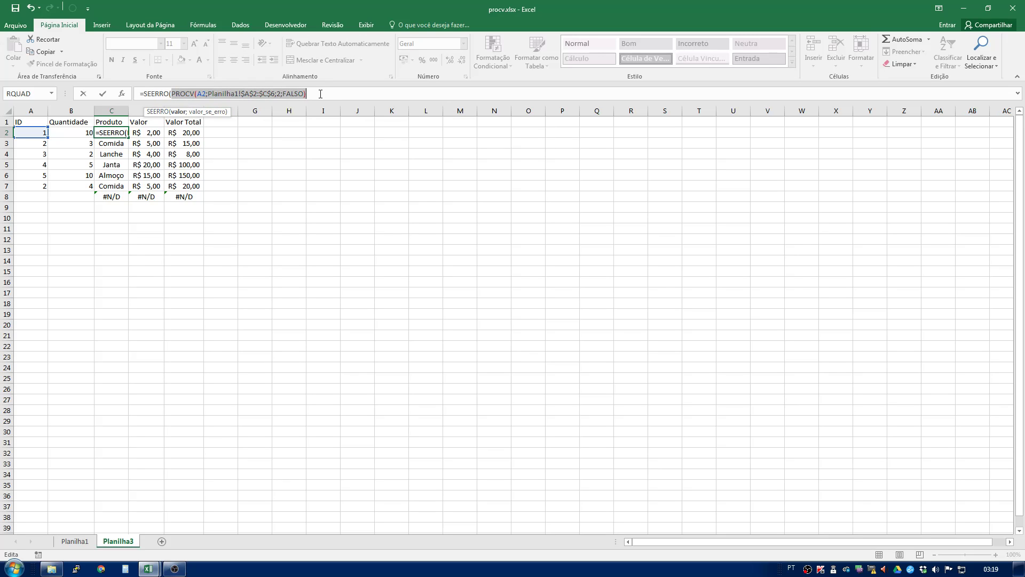
{"action": "left_click", "coordinate": [321, 94]}
{"action": "type", "text": ";"}
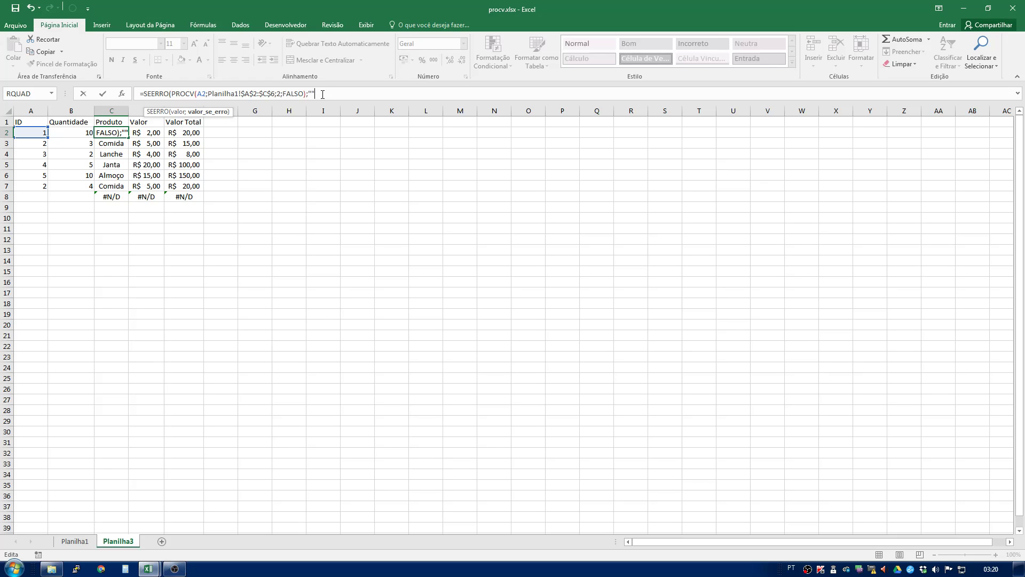
{"action": "type", "text": ")"}
{"action": "key", "text": "Return"}
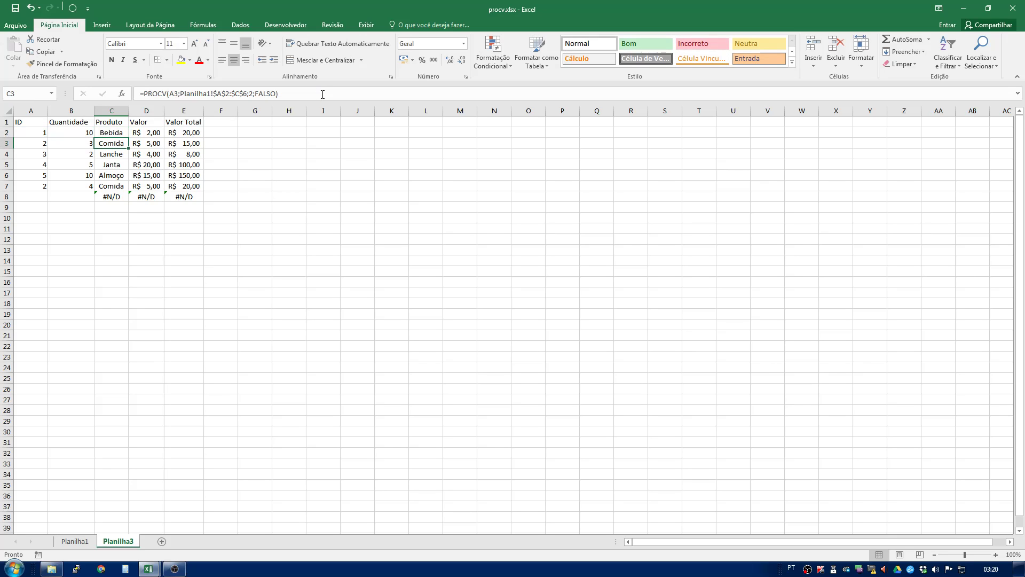
- Wrap the Valor formula of row 2 in SEERRO so it reads =SEERRO(PROCV(A2;Planilha1!$A$2:$C$6;3;FALSO);"")
{"action": "left_click", "coordinate": [136, 132]}
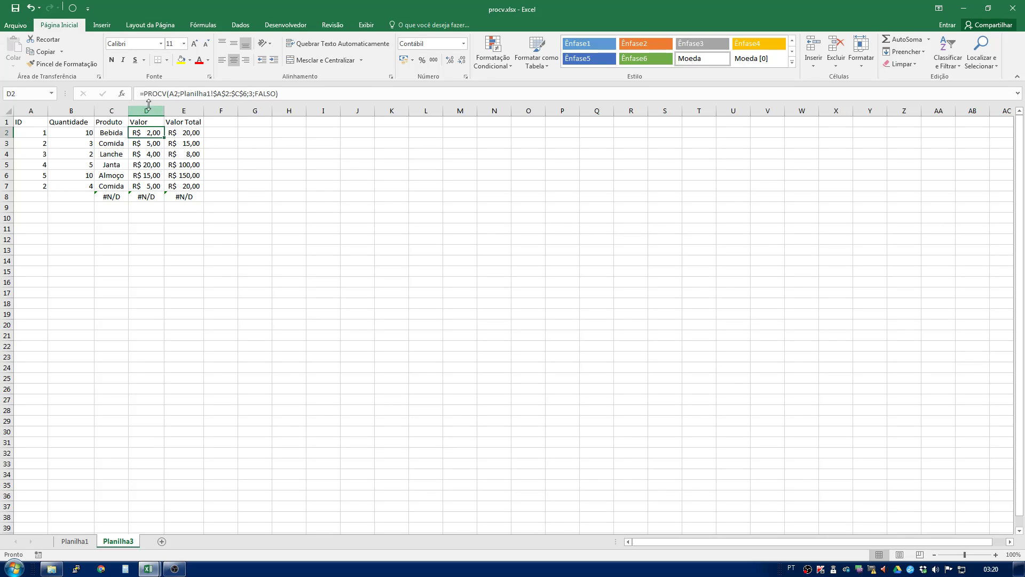
{"action": "left_click", "coordinate": [201, 94]}
{"action": "type", "text": "SEERRO("}
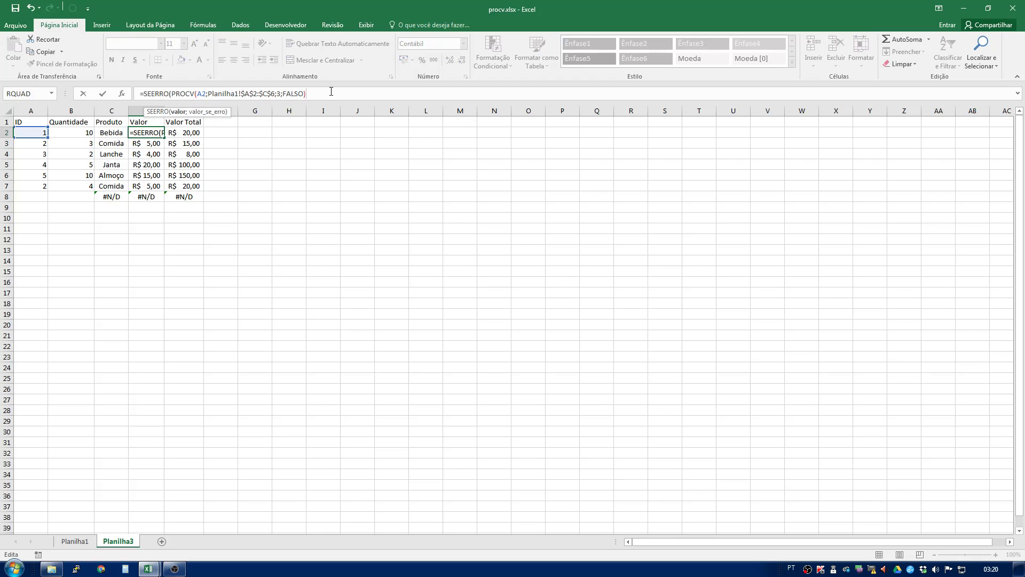
{"action": "type", "text": ";\"\")"}
{"action": "key", "text": "Return"}
- Fill the new SEERRO formulas of the Produto and Valor columns down through row 8
{"action": "left_click_drag", "start_coordinate": [110, 132], "coordinate": [142, 198]}
{"action": "left_click", "coordinate": [162, 230]}
{"action": "left_click", "coordinate": [100, 200]}
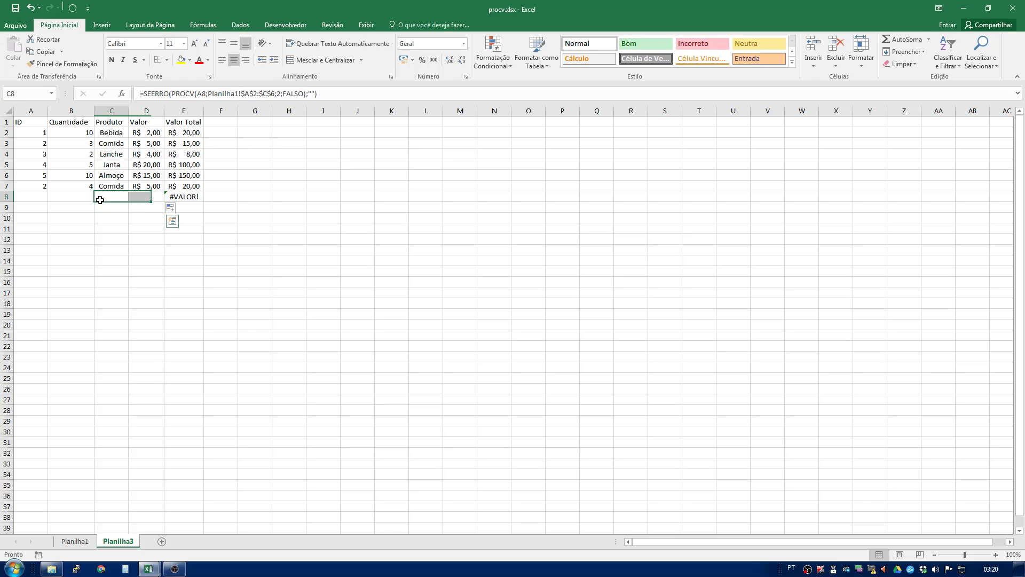
{"action": "left_click", "coordinate": [182, 194]}
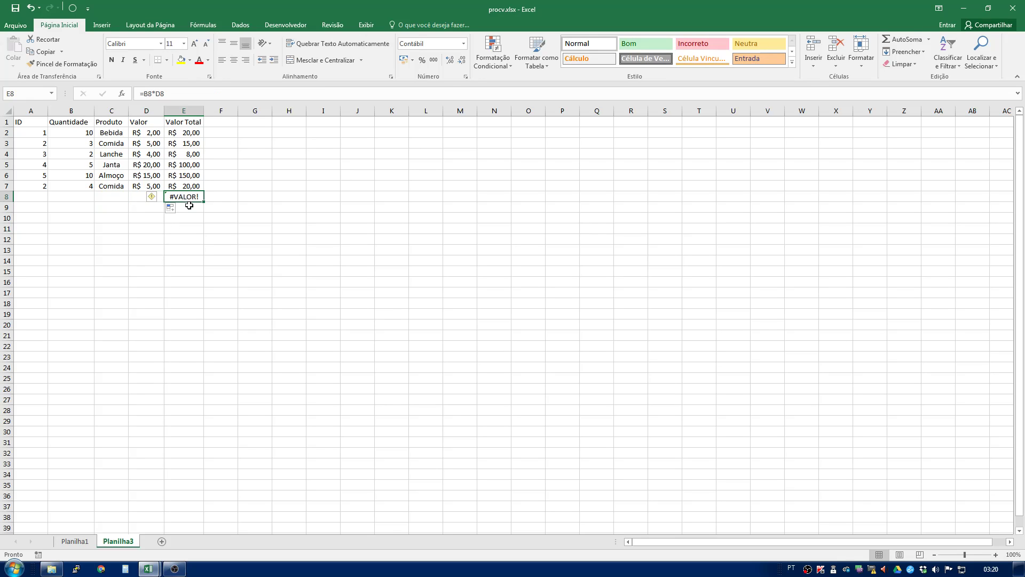
{"action": "left_click", "coordinate": [182, 137]}
{"action": "left_click", "coordinate": [148, 100]}
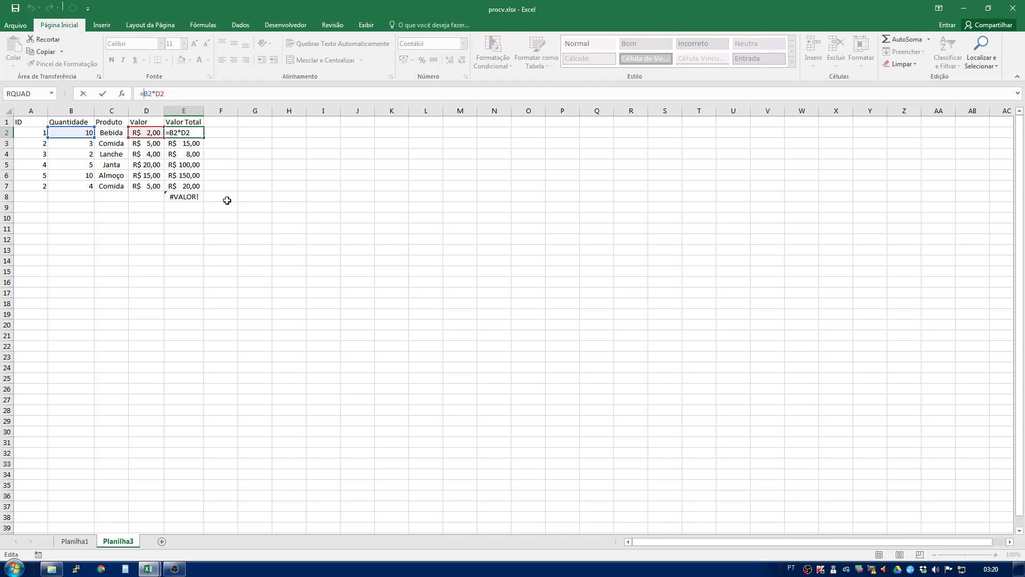
{"action": "left_click", "coordinate": [194, 197]}
{"action": "key", "text": "Escape"}
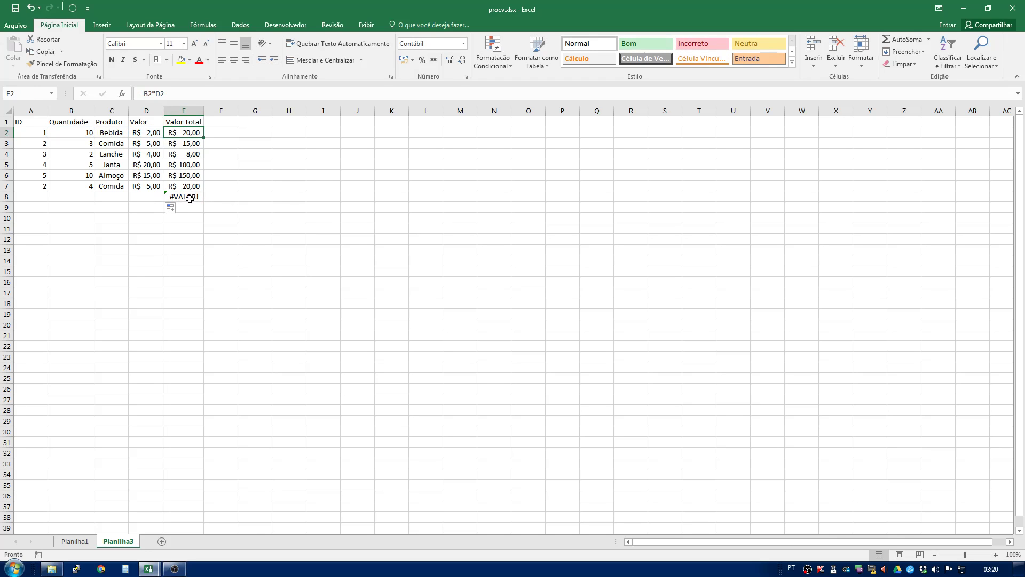
- Wrap the Valor Total formula of row 2 in SEERRO so it reads =SEERRO(B2*D2;"")
{"action": "left_click", "coordinate": [190, 197]}
{"action": "double_click", "coordinate": [181, 132]}
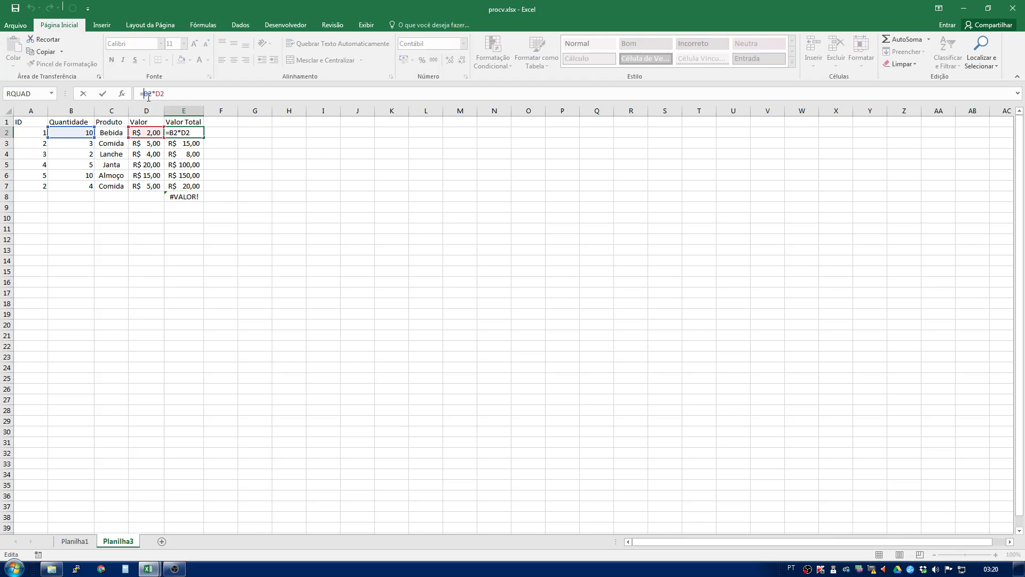
{"action": "type", "text": "SEERRO("}
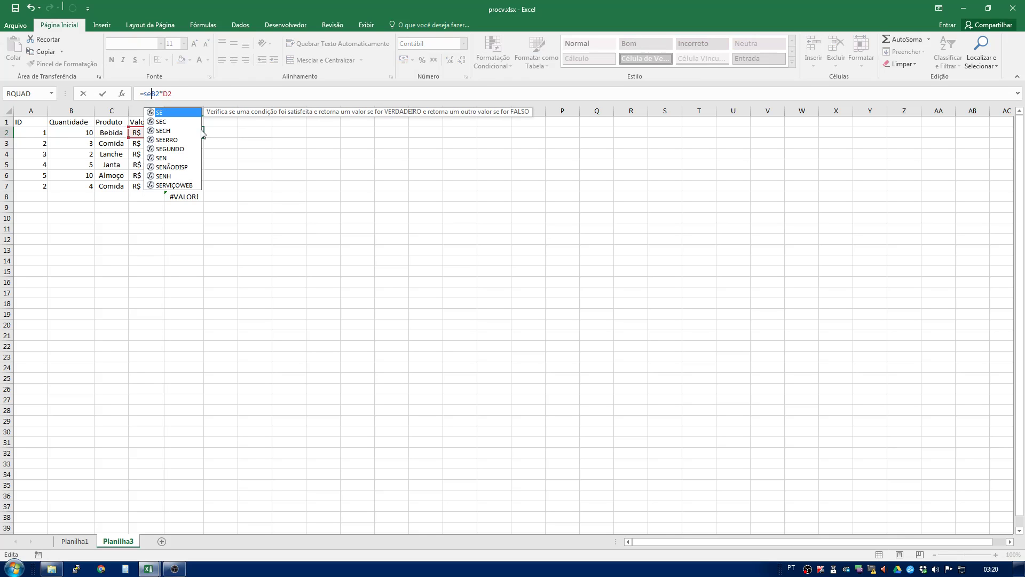
{"action": "left_click", "coordinate": [216, 92]}
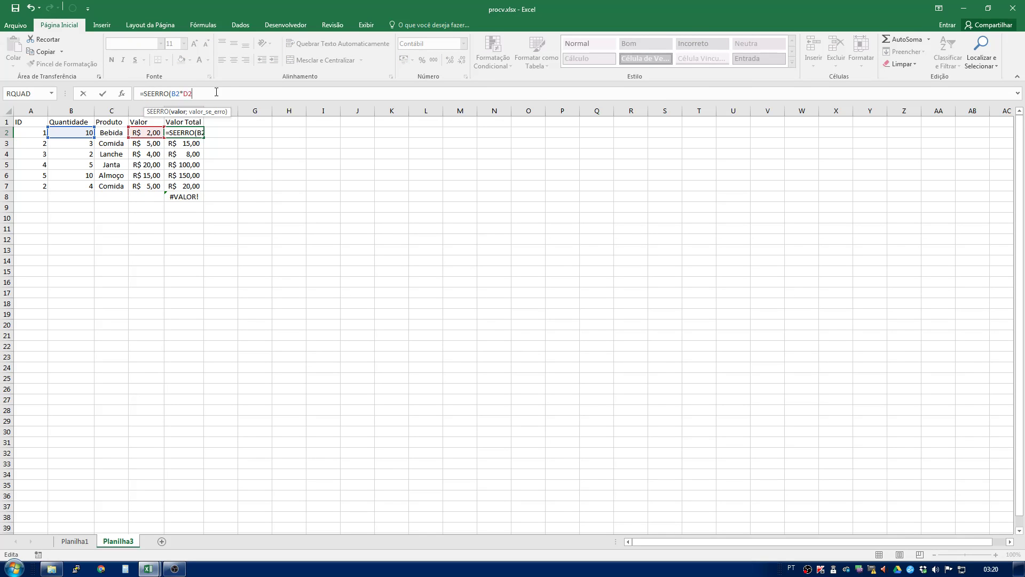
{"action": "type", "text": ";\"\")"}
{"action": "key", "text": "Return"}
{"action": "left_click", "coordinate": [195, 133]}
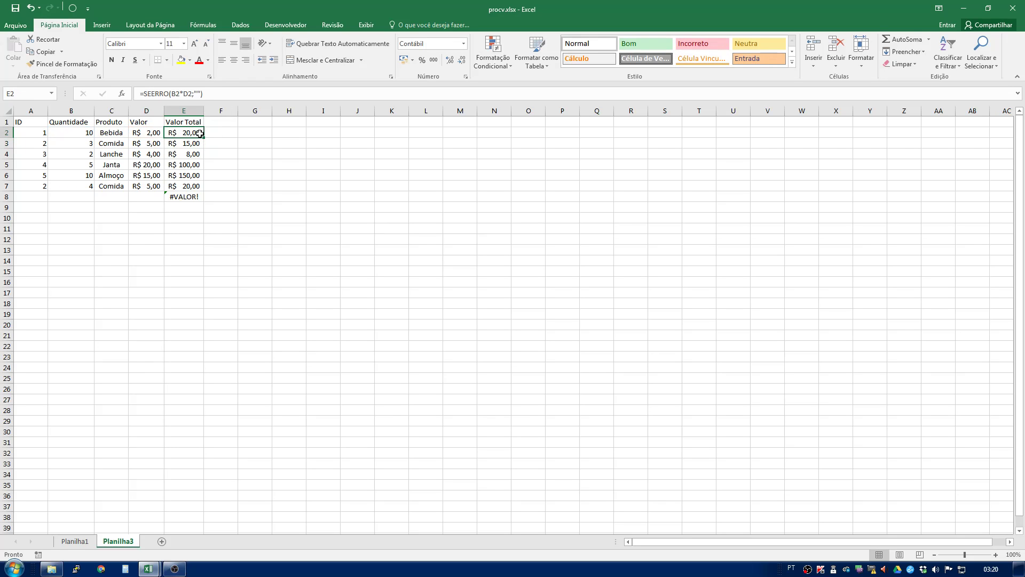
- Fill the Valor Total SEERRO formula of row 2 down through row 8
{"action": "left_click_drag", "start_coordinate": [204, 138], "coordinate": [205, 200]}
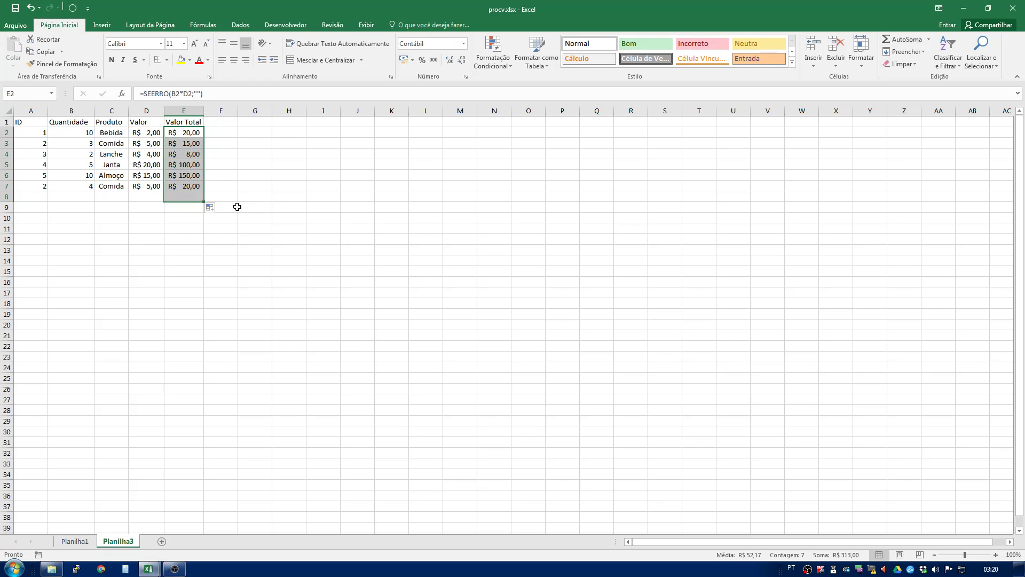
{"action": "left_click", "coordinate": [172, 197]}
- Test row 8 by entering ID 1 and Quantidade 5, checking the looked-up Valor and Valor Total formulas
{"action": "left_click", "coordinate": [27, 196]}
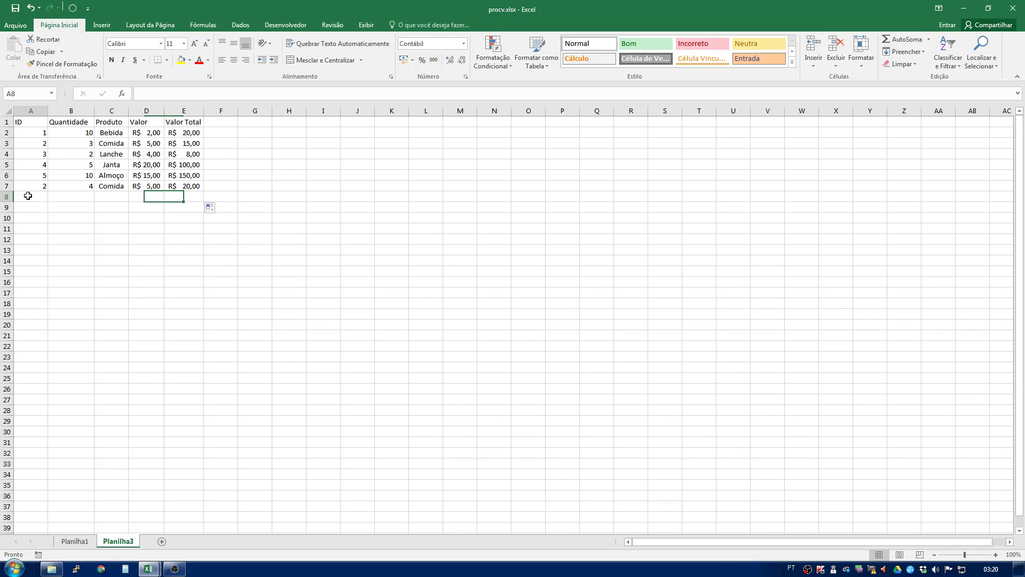
{"action": "type", "text": "1"}
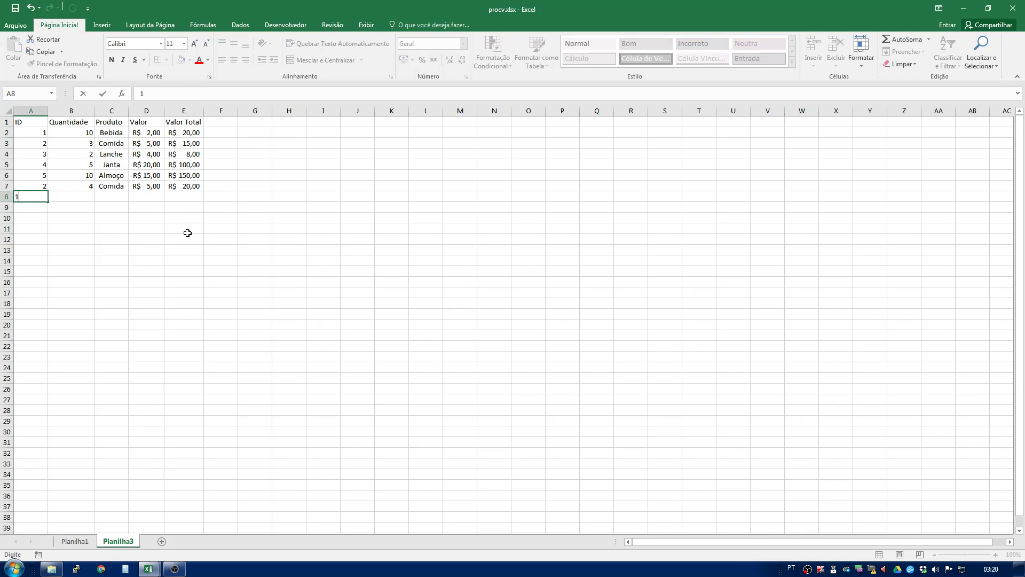
{"action": "key", "text": "Tab"}
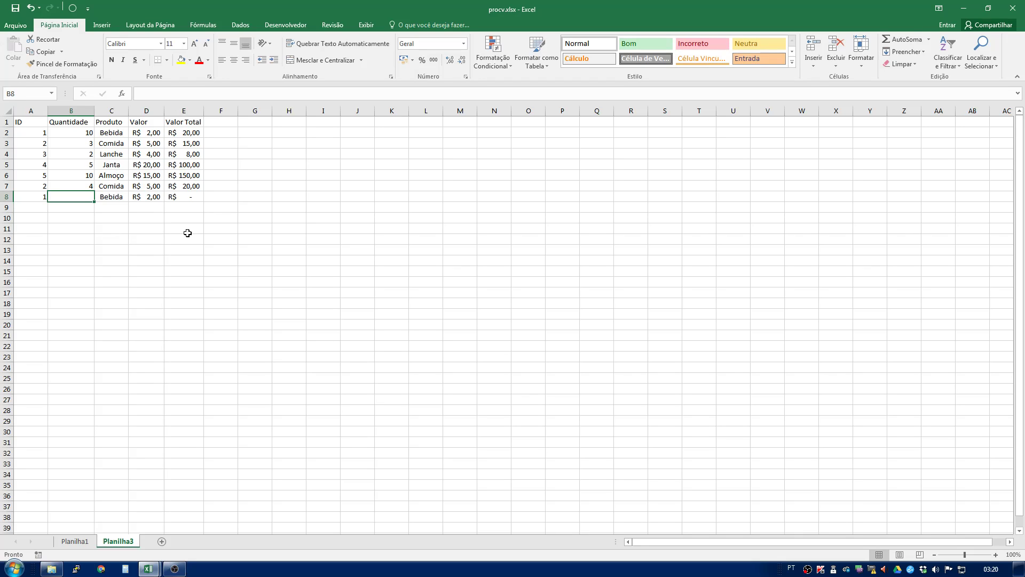
{"action": "key", "text": "Left"}
{"action": "key", "text": "Right"}
{"action": "key", "text": "Right"}
{"action": "key", "text": "Right"}
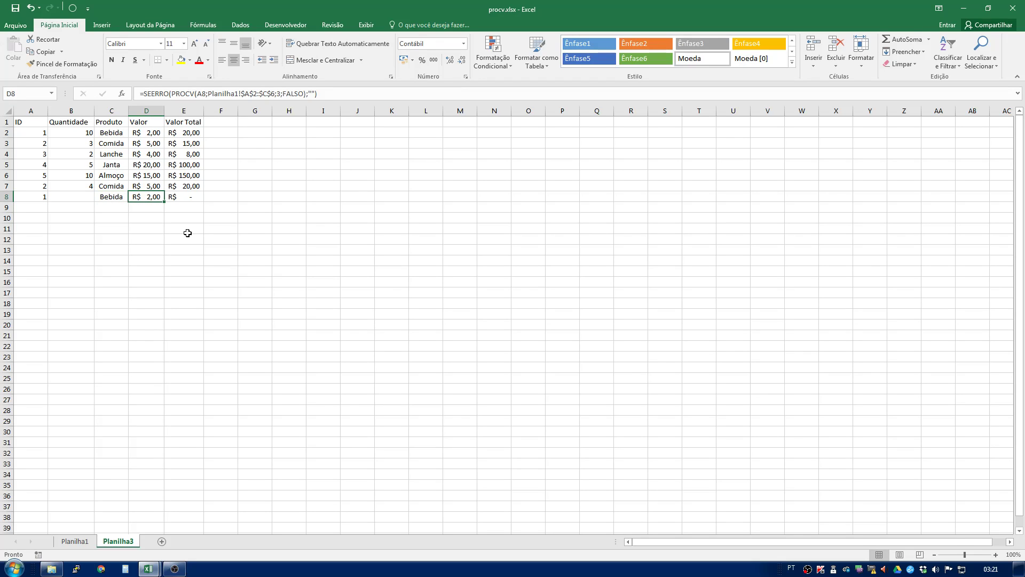
{"action": "key", "text": "Left"}
{"action": "key", "text": "Left"}
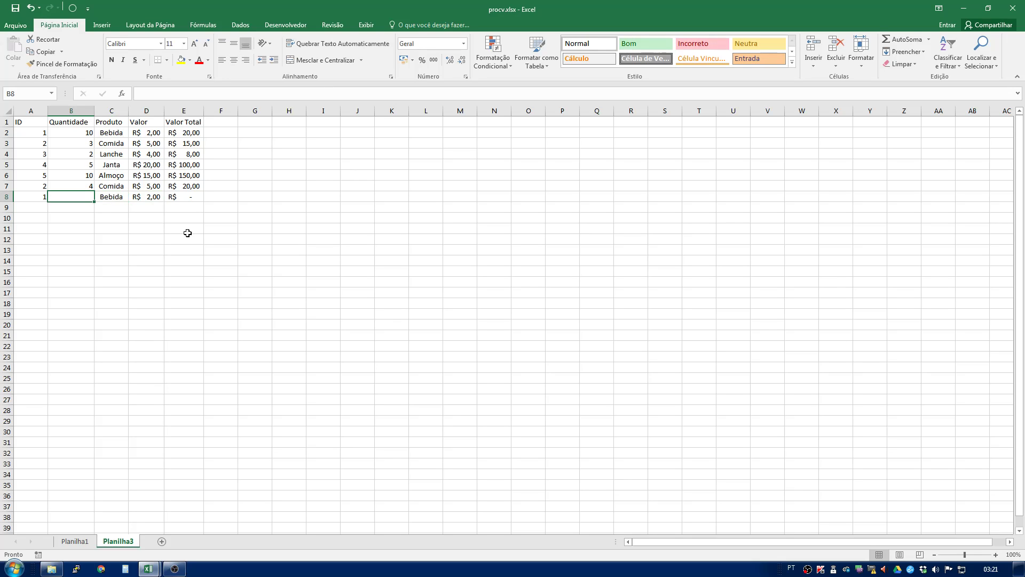
{"action": "type", "text": "5"}
{"action": "key", "text": "Return"}
{"action": "left_click", "coordinate": [198, 196]}
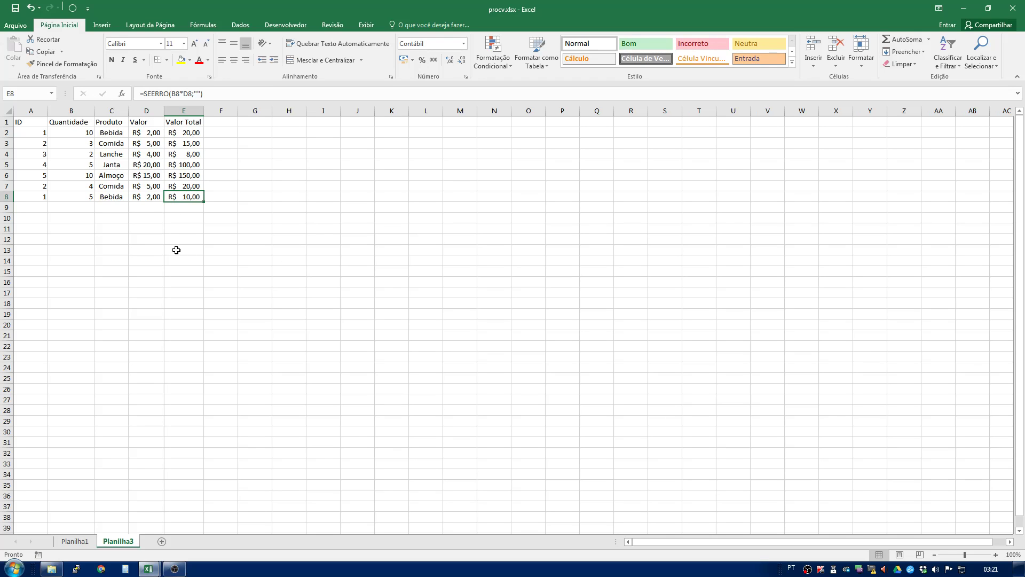
- Clear the test ID and Quantidade entries from row 8 after reviewing the Produto and Valor formulas
{"action": "left_click", "coordinate": [111, 131]}
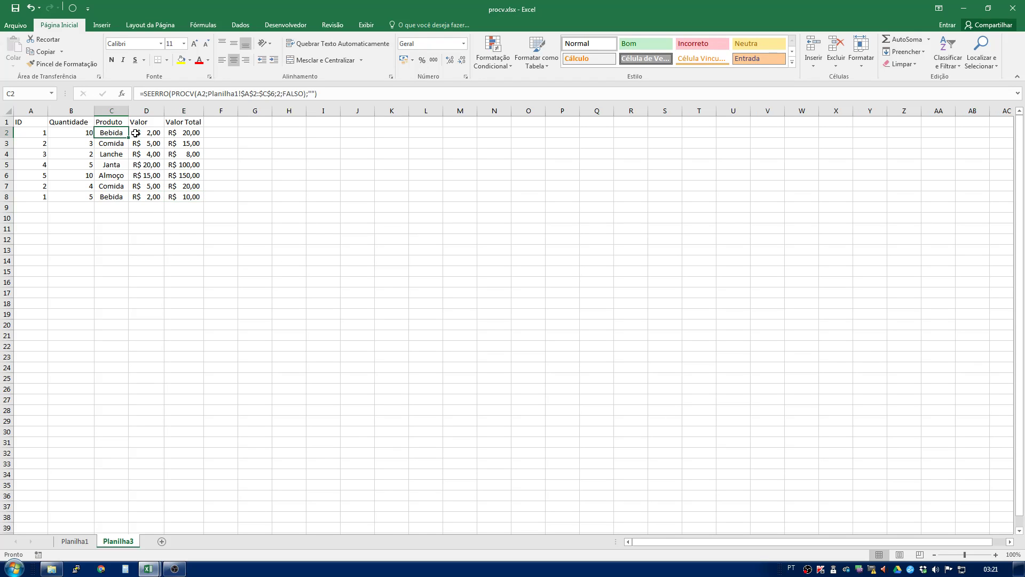
{"action": "left_click", "coordinate": [137, 132]}
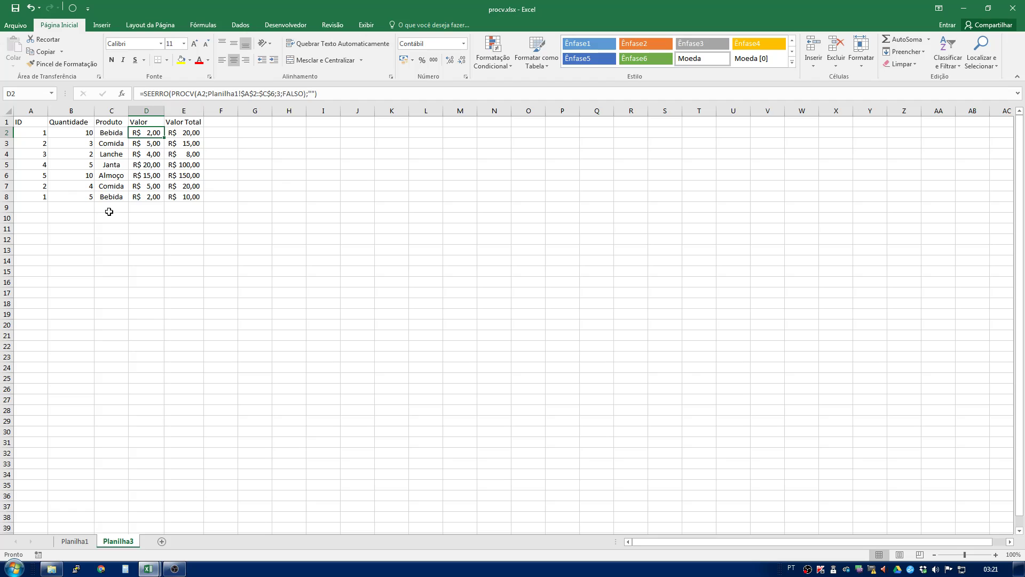
{"action": "left_click_drag", "start_coordinate": [46, 196], "coordinate": [70, 193]}
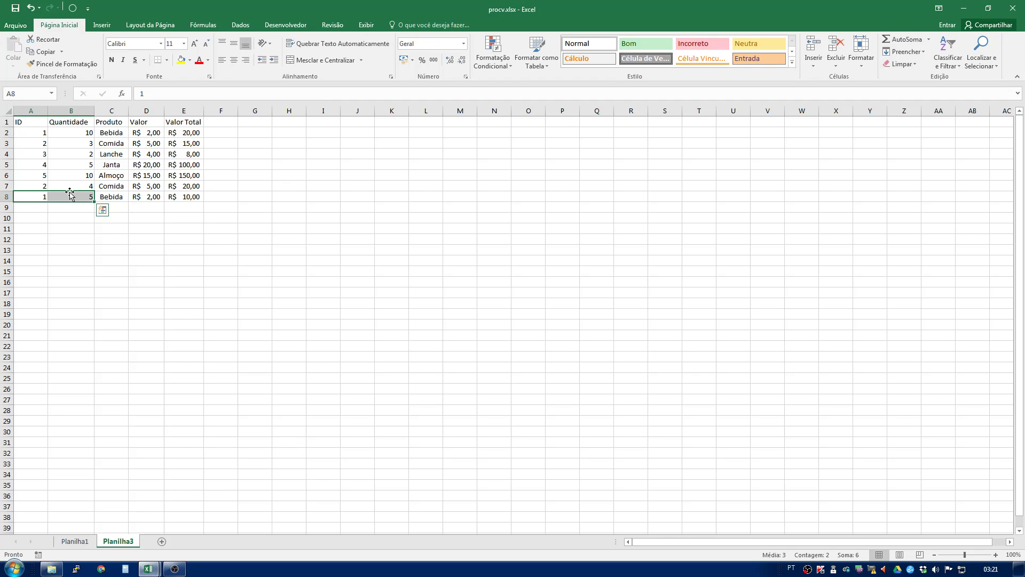
{"action": "key", "text": "Delete"}
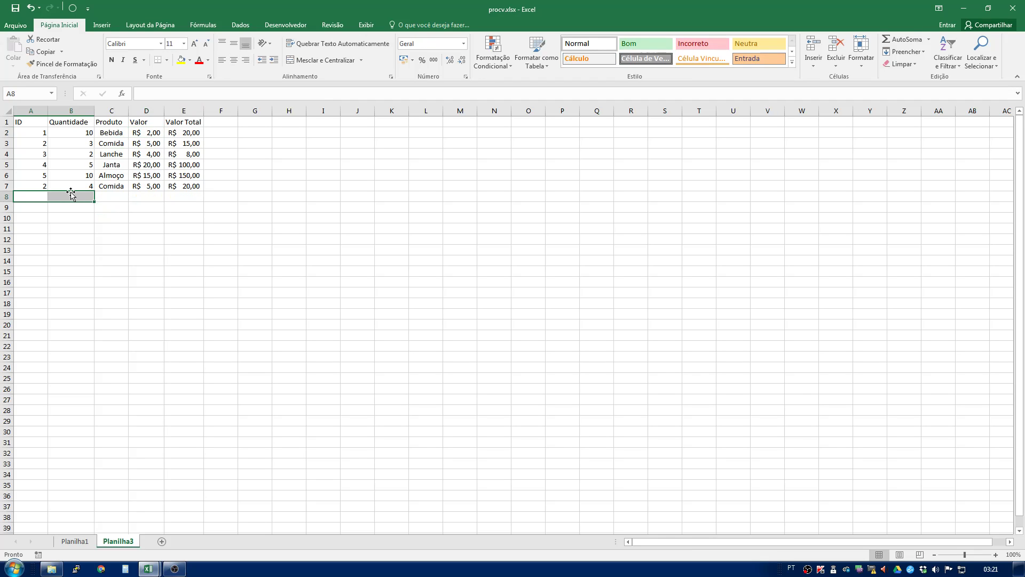